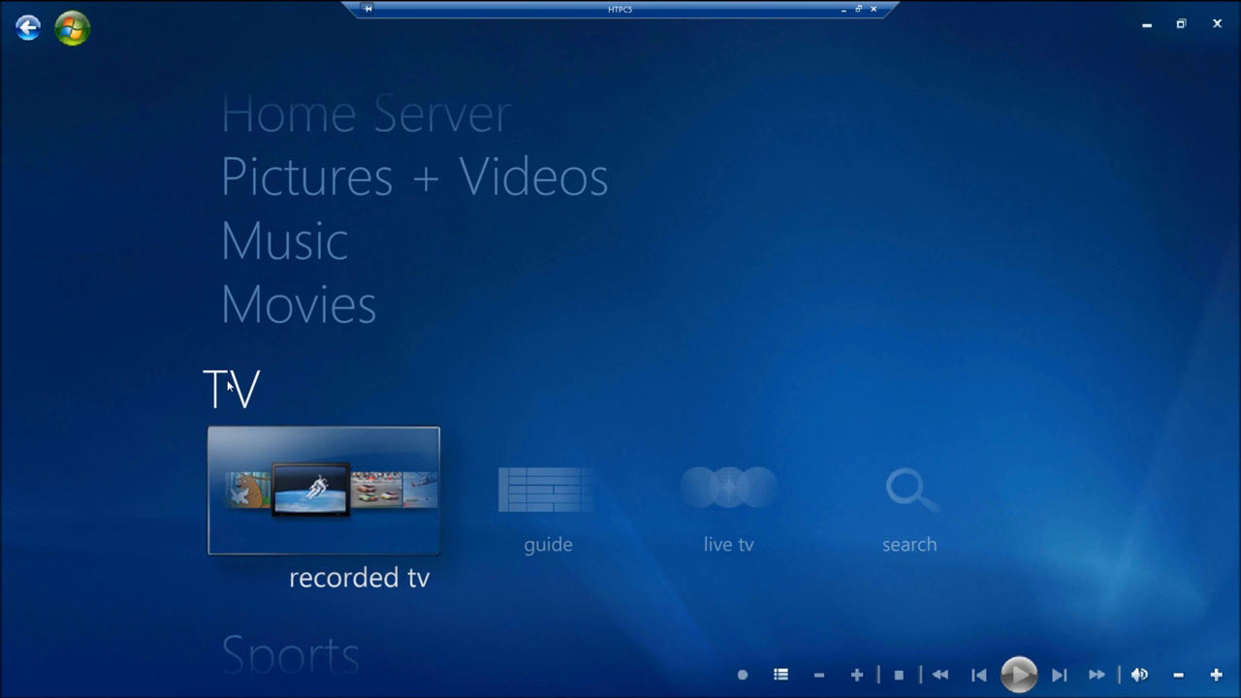
# - In the TV guide, check channel 9.1 KCALDT, then choose Search from the TMZ listing's options
pyautogui.click(552, 508)
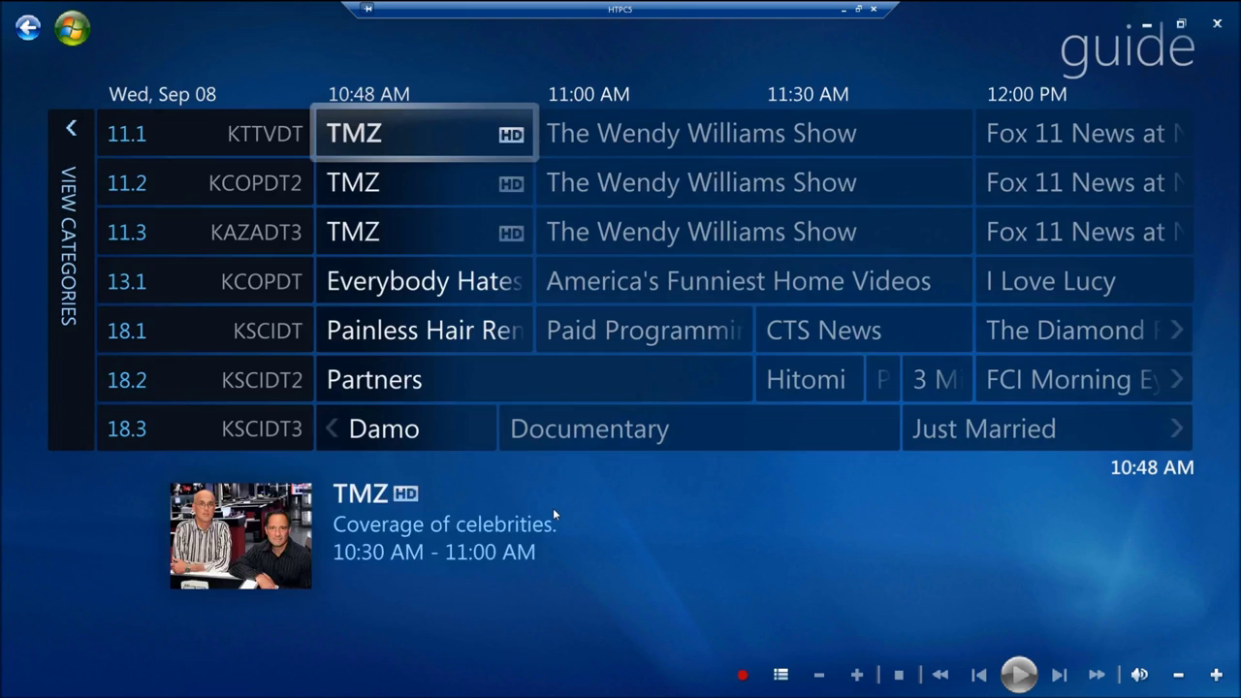
pyautogui.click(747, 83)
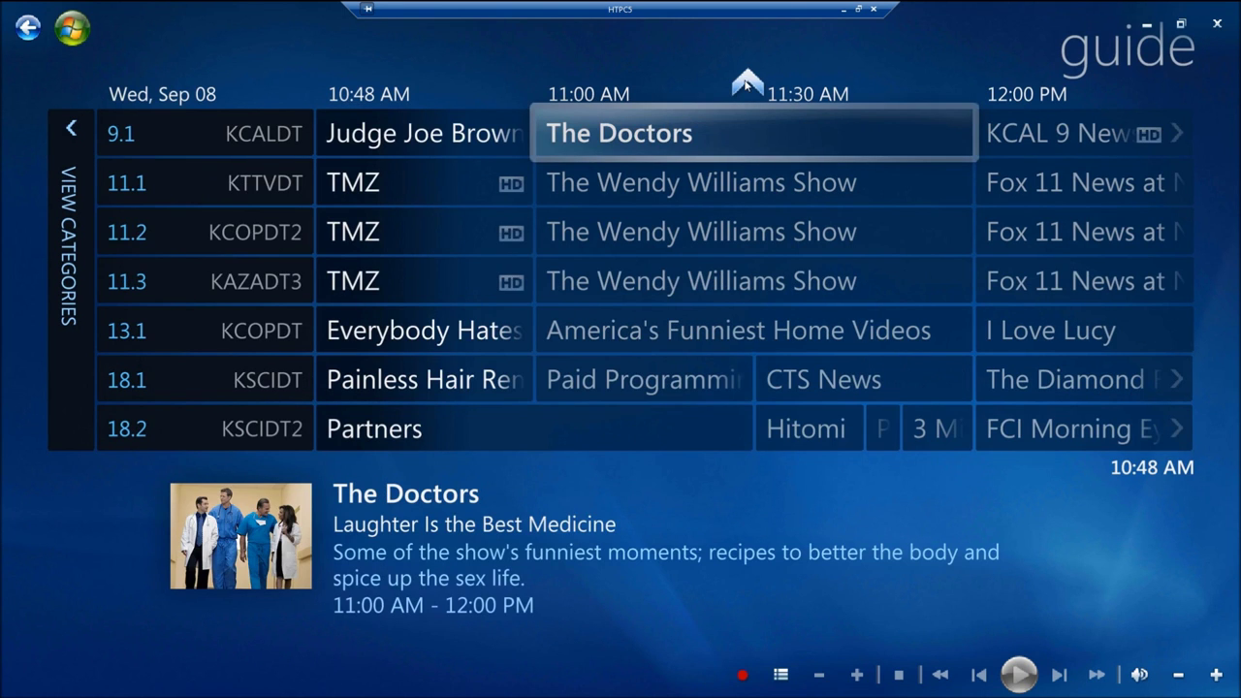
pyautogui.click(177, 143)
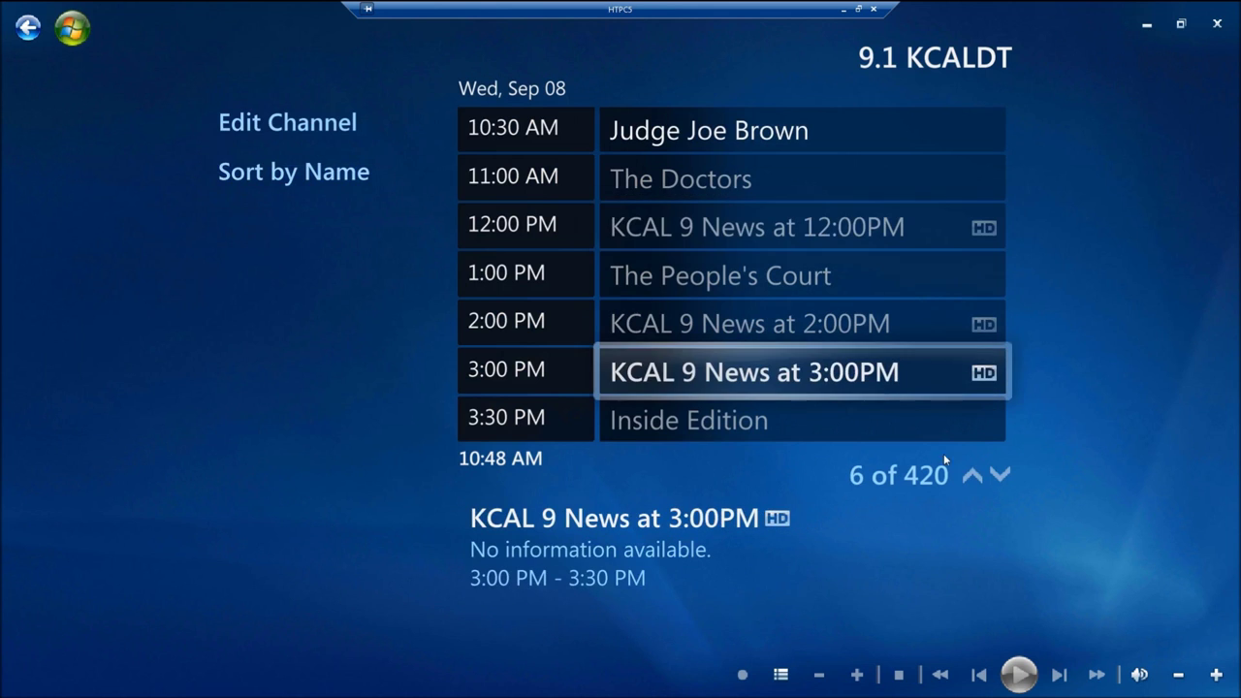
pyautogui.click(27, 27)
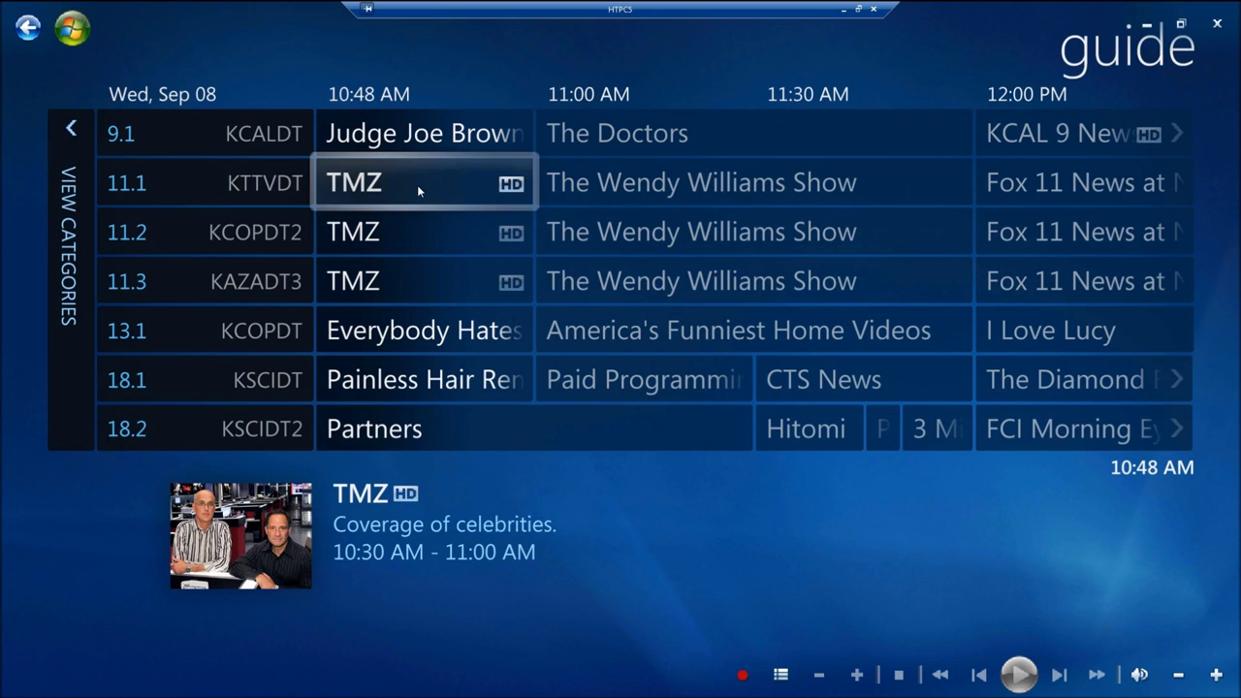
pyautogui.rightClick(418, 189)
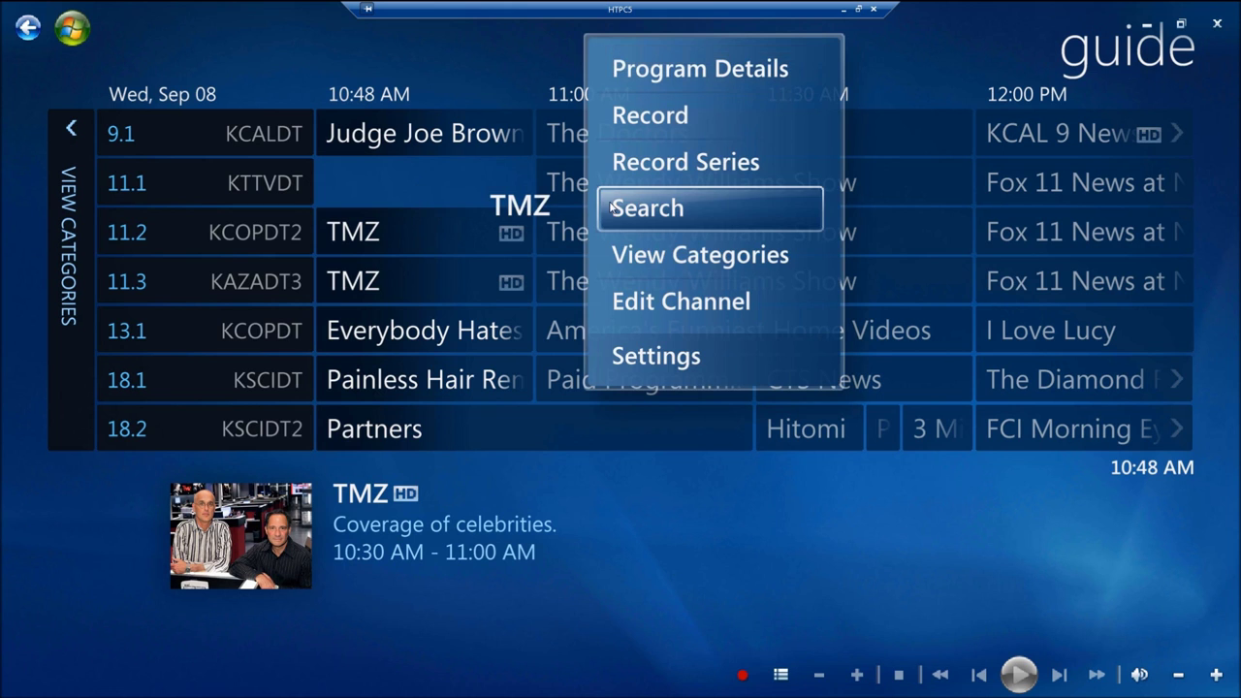
pyautogui.click(616, 206)
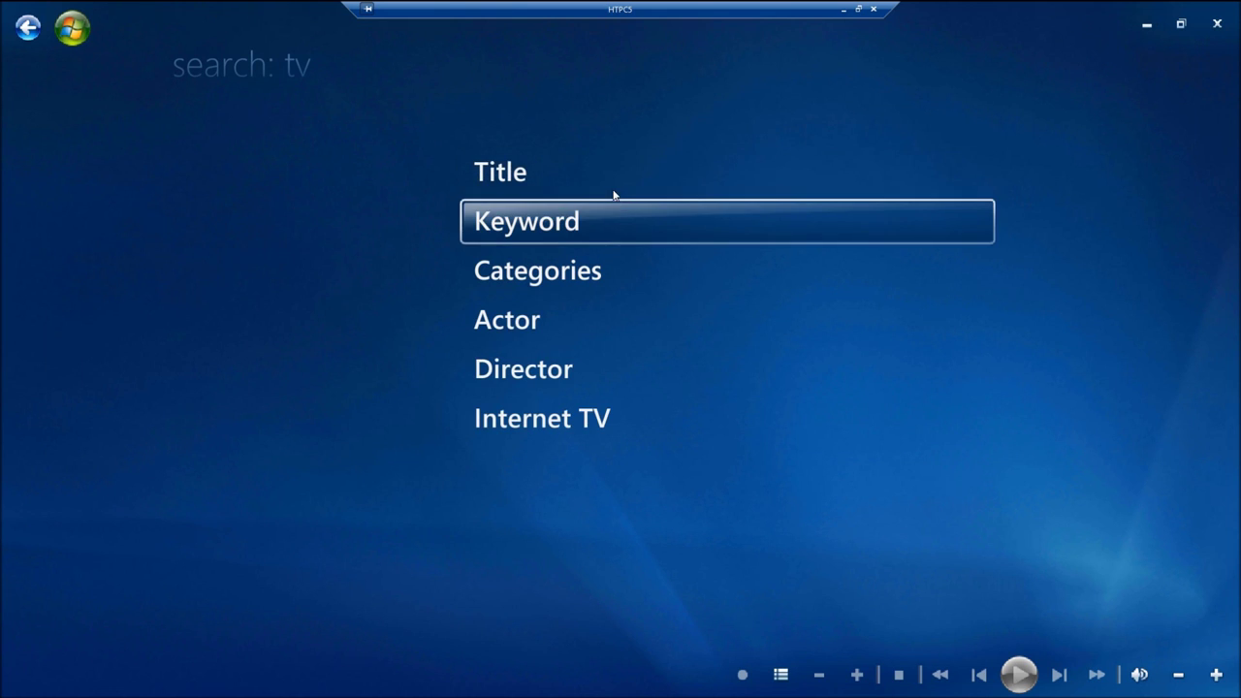
# - Search titles for 'house', set House to record series, and return to the results
pyautogui.click(588, 177)
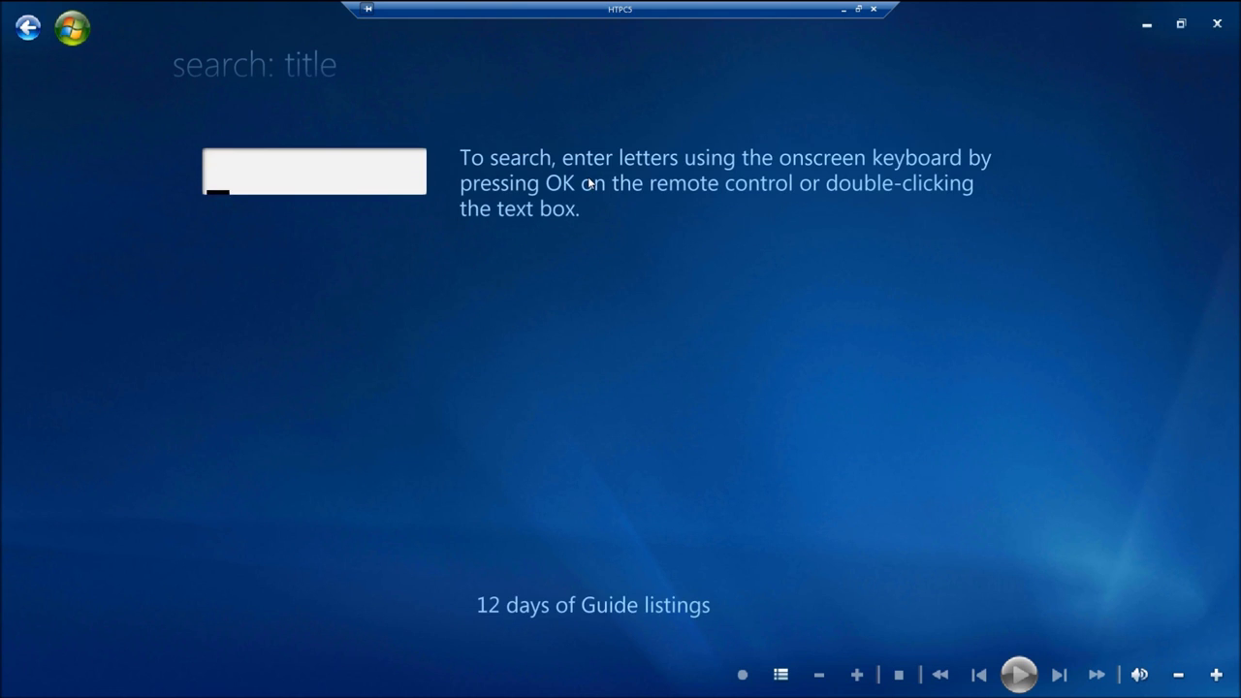
pyautogui.write('house')
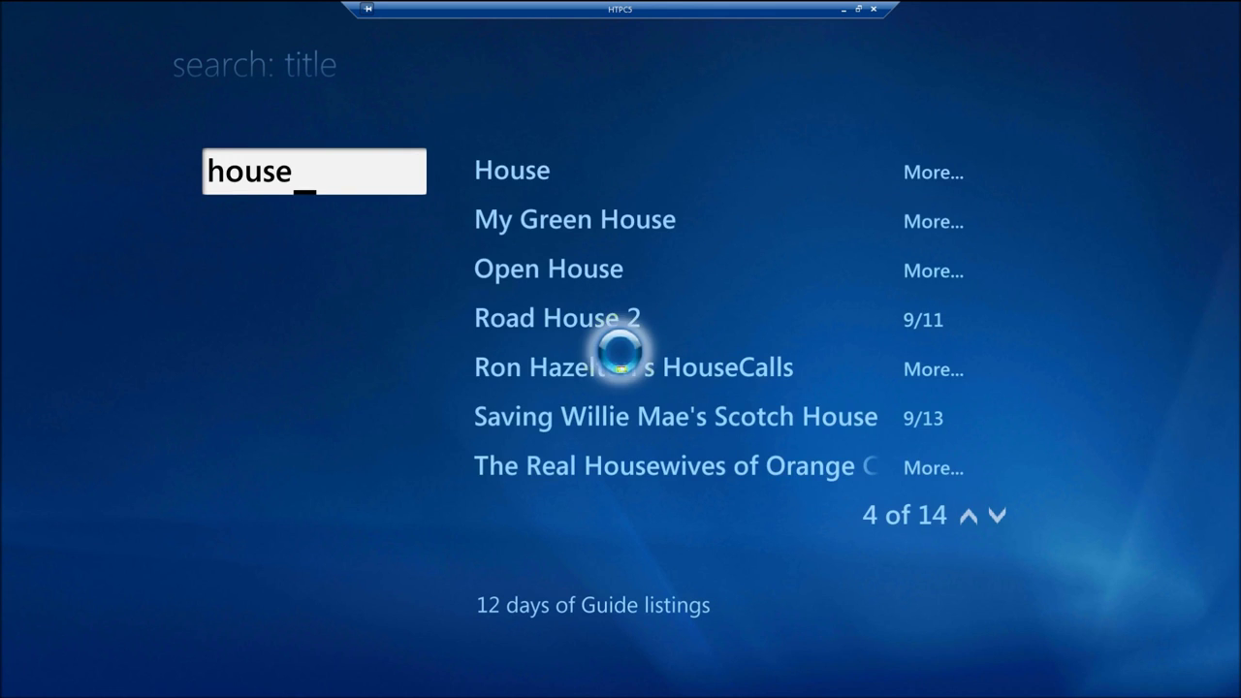
pyautogui.click(570, 177)
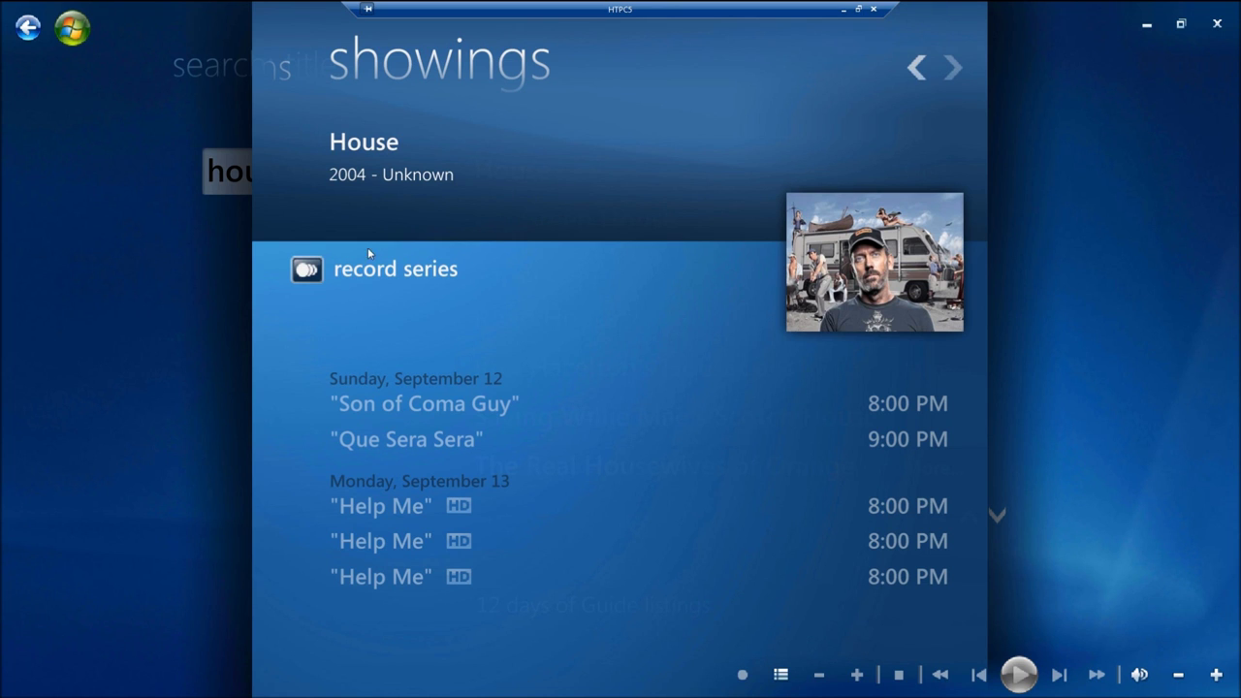
pyautogui.click(308, 273)
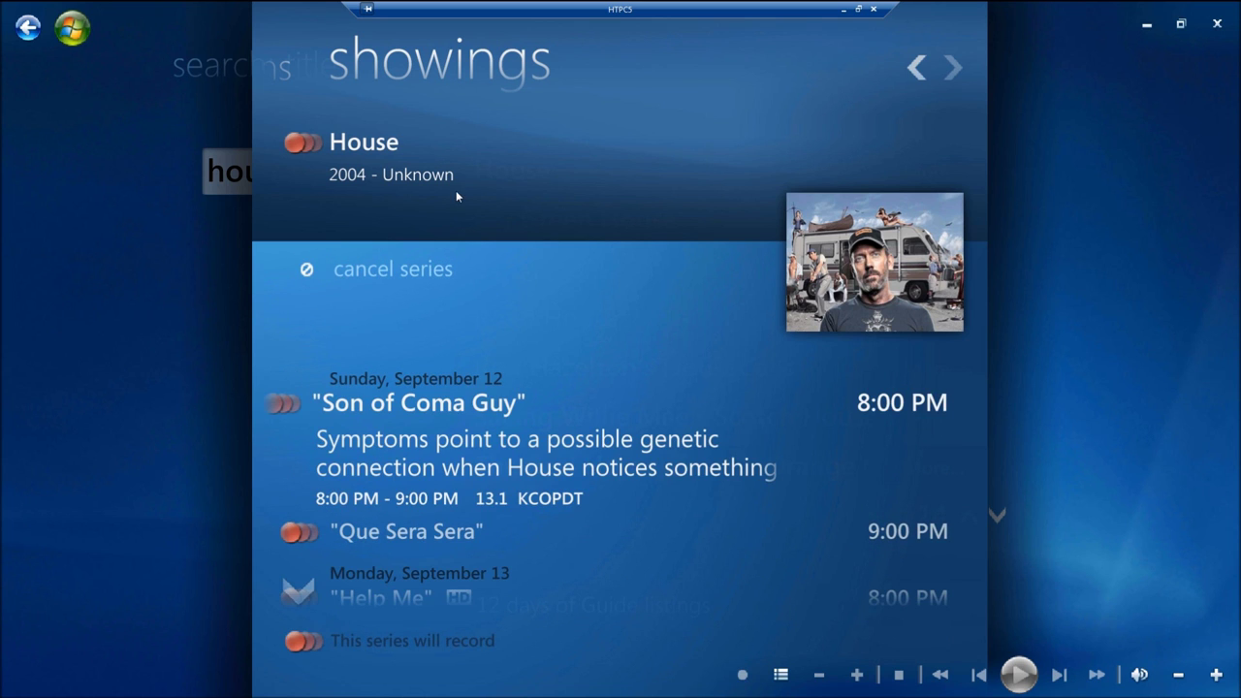
pyautogui.click(32, 27)
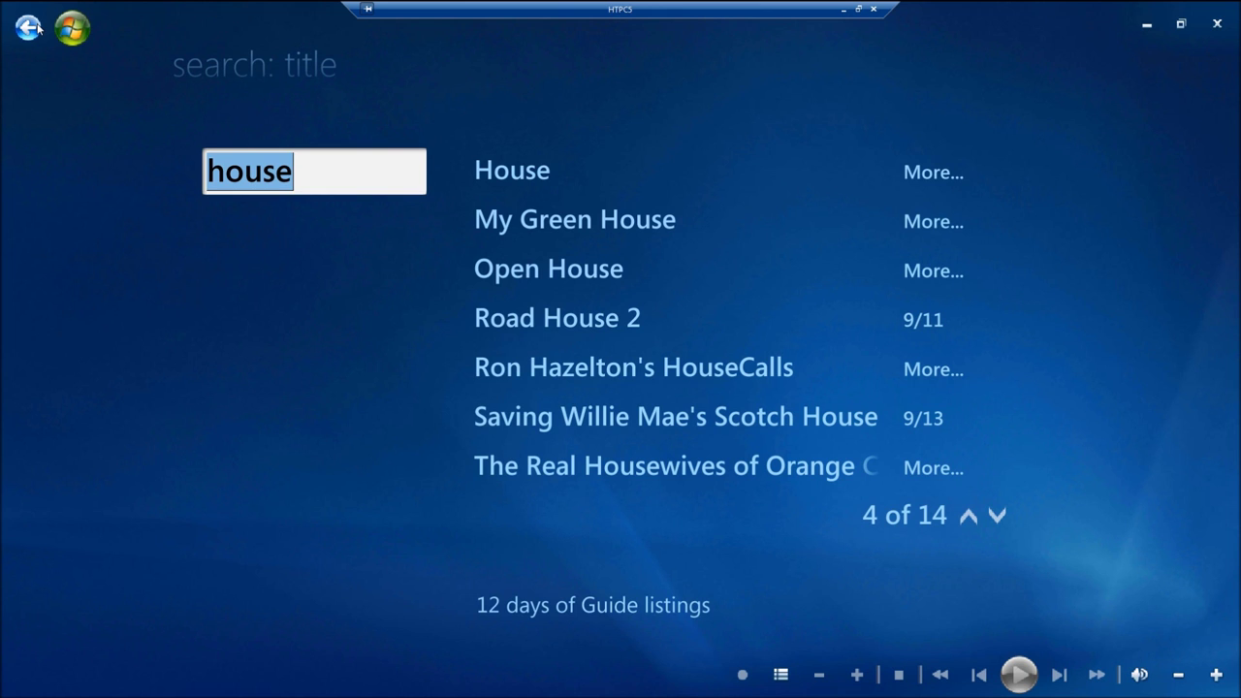
pyautogui.click(32, 27)
# - Return to the start menu and open View Scheduled under Recorded TV
pyautogui.click(32, 27)
pyautogui.click(32, 27)
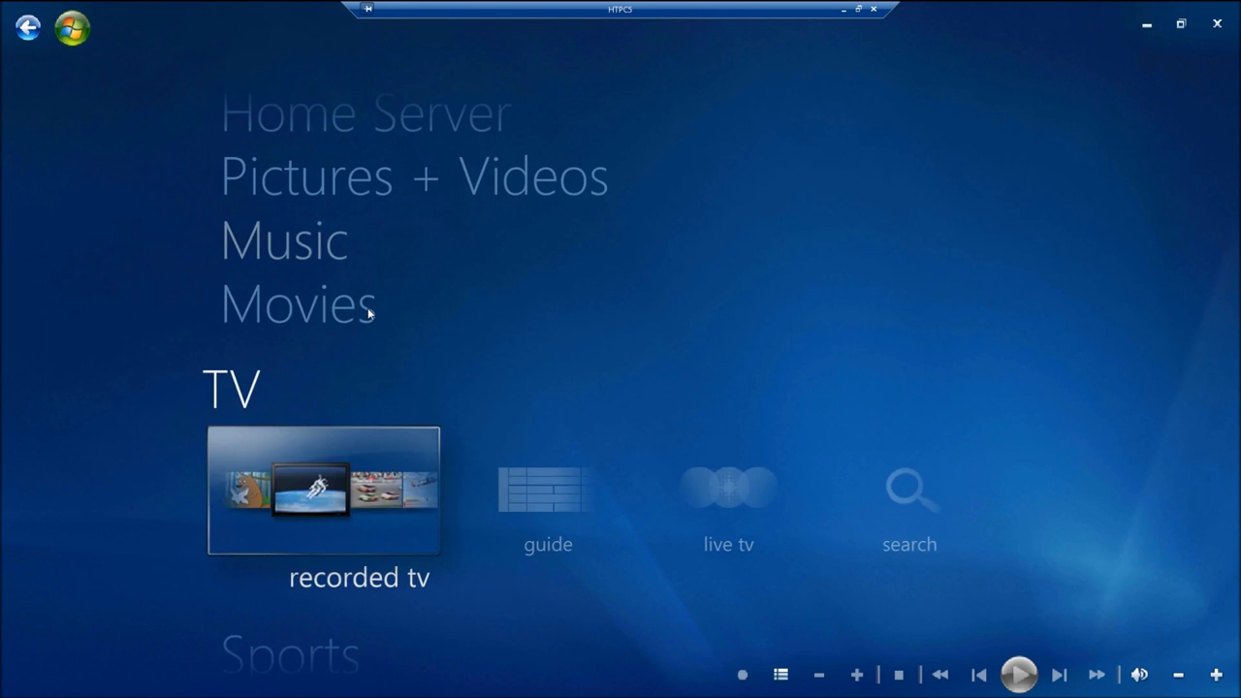
pyautogui.click(347, 500)
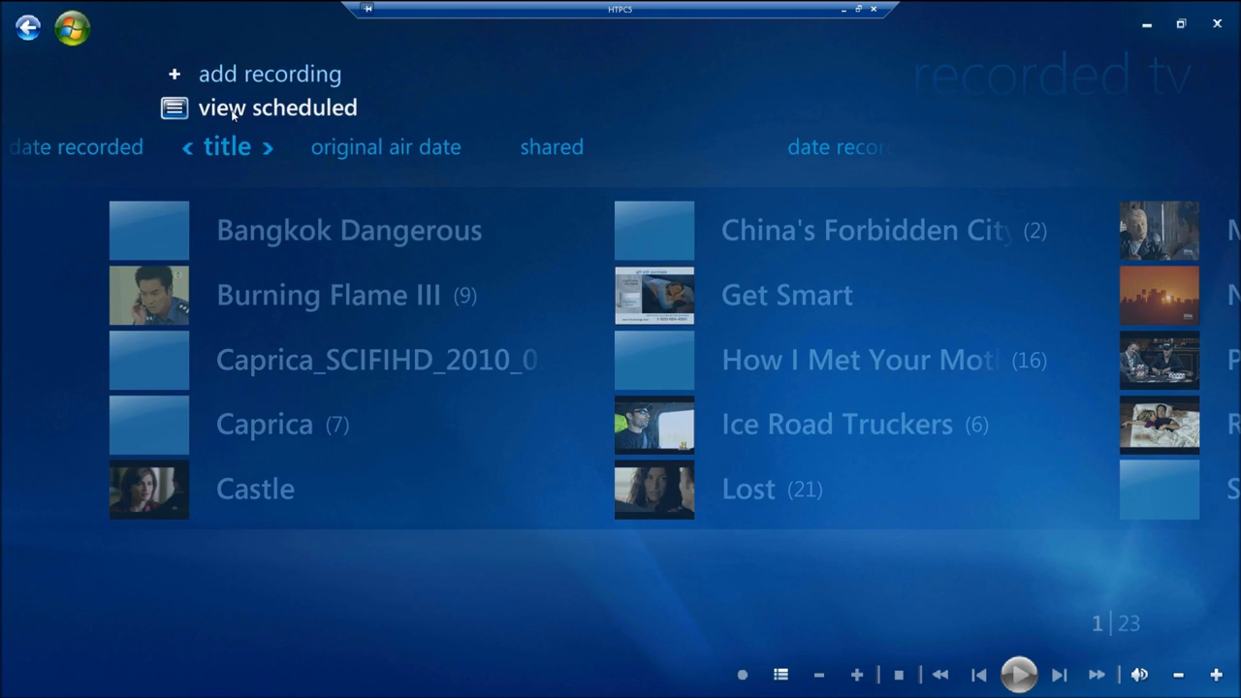
pyautogui.click(240, 110)
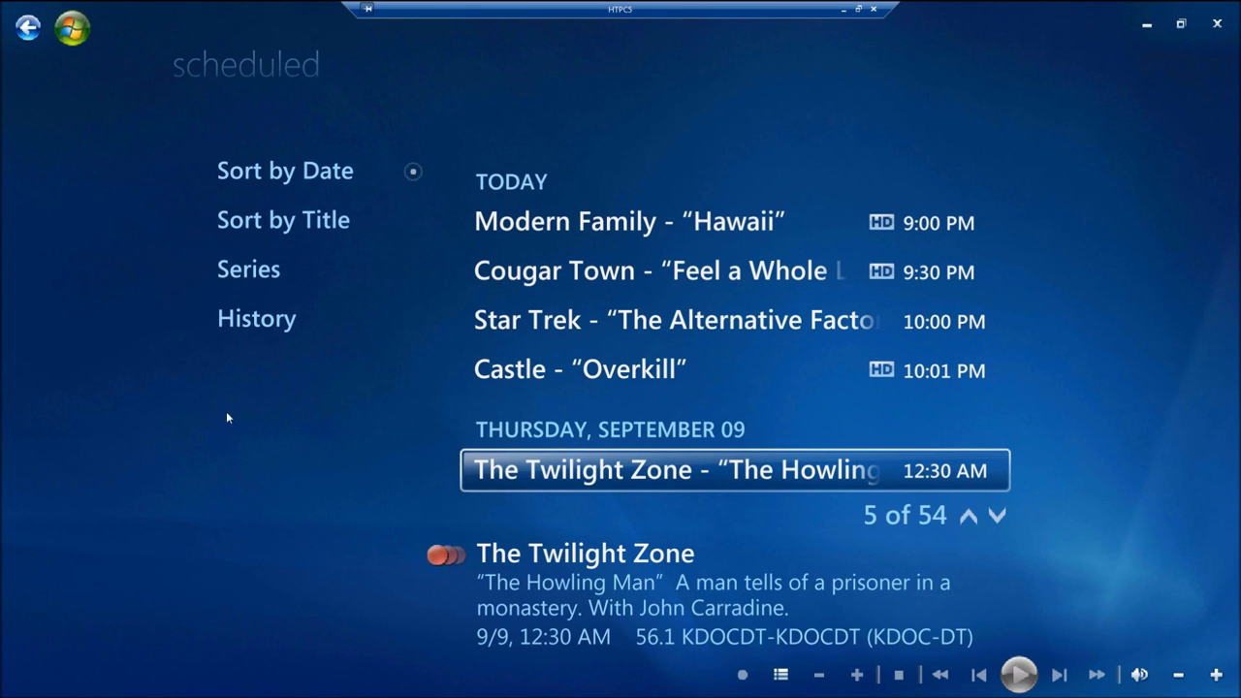
# - Page the Series list down to 21. House and open its Series Settings
pyautogui.click(251, 275)
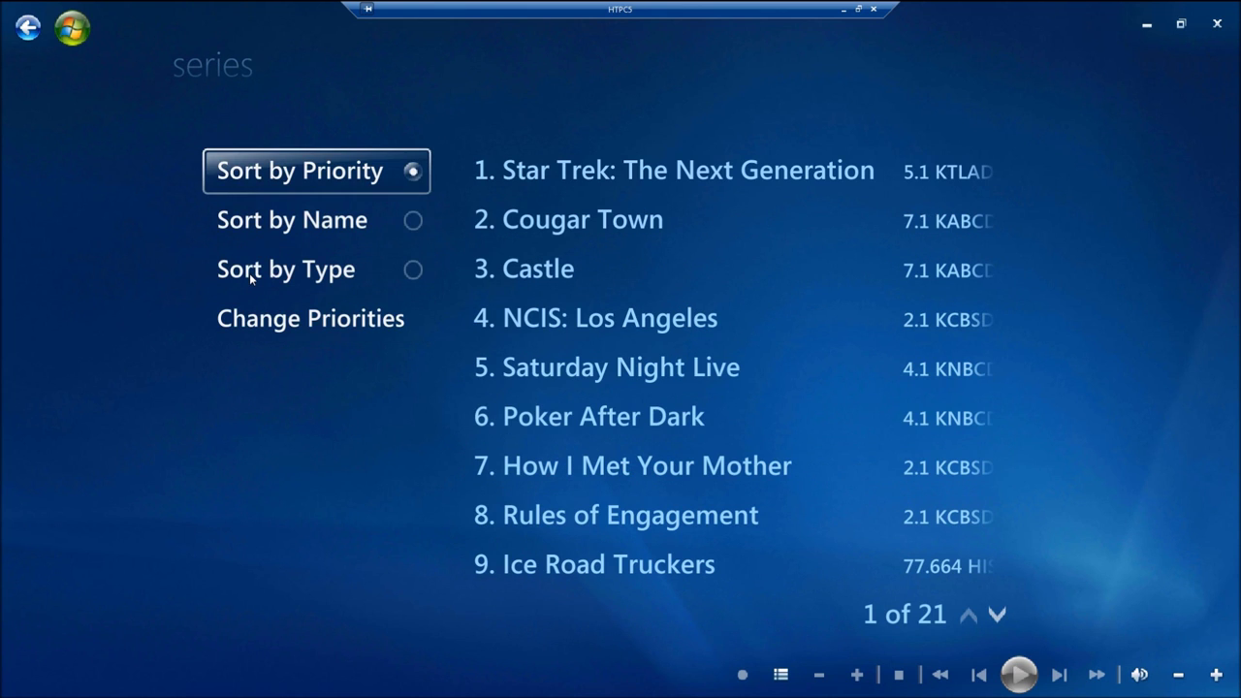
pyautogui.click(997, 615)
pyautogui.click(998, 615)
pyautogui.click(997, 614)
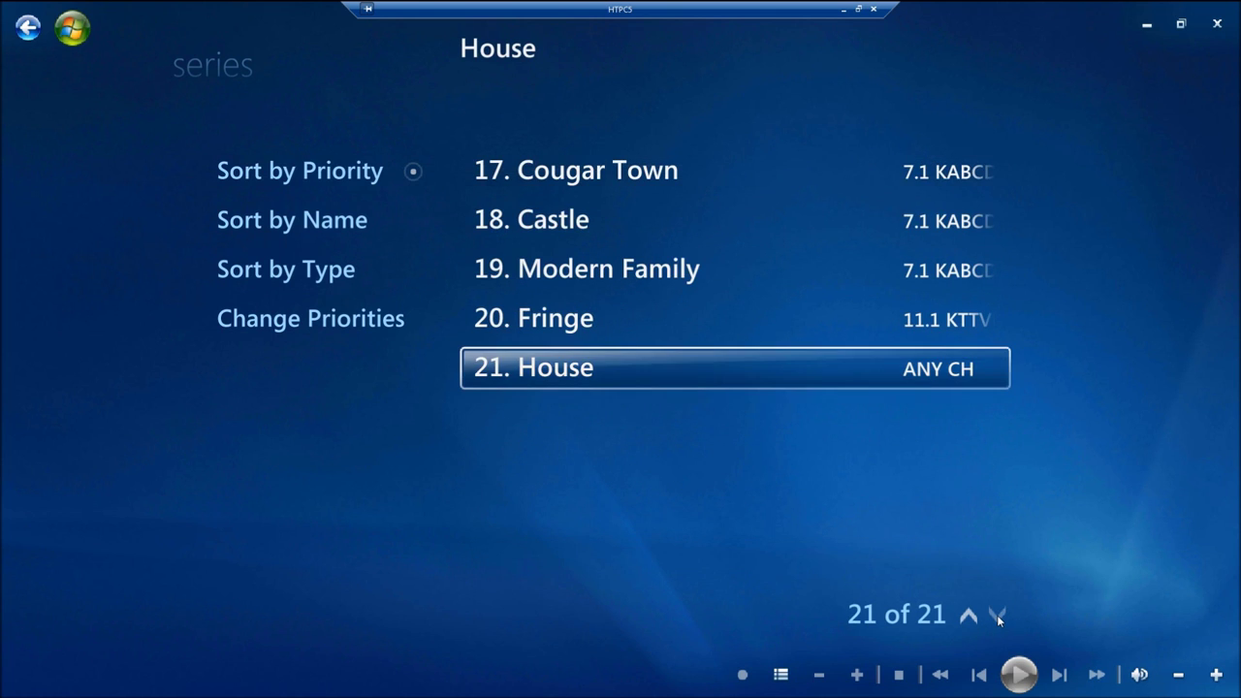
pyautogui.click(539, 372)
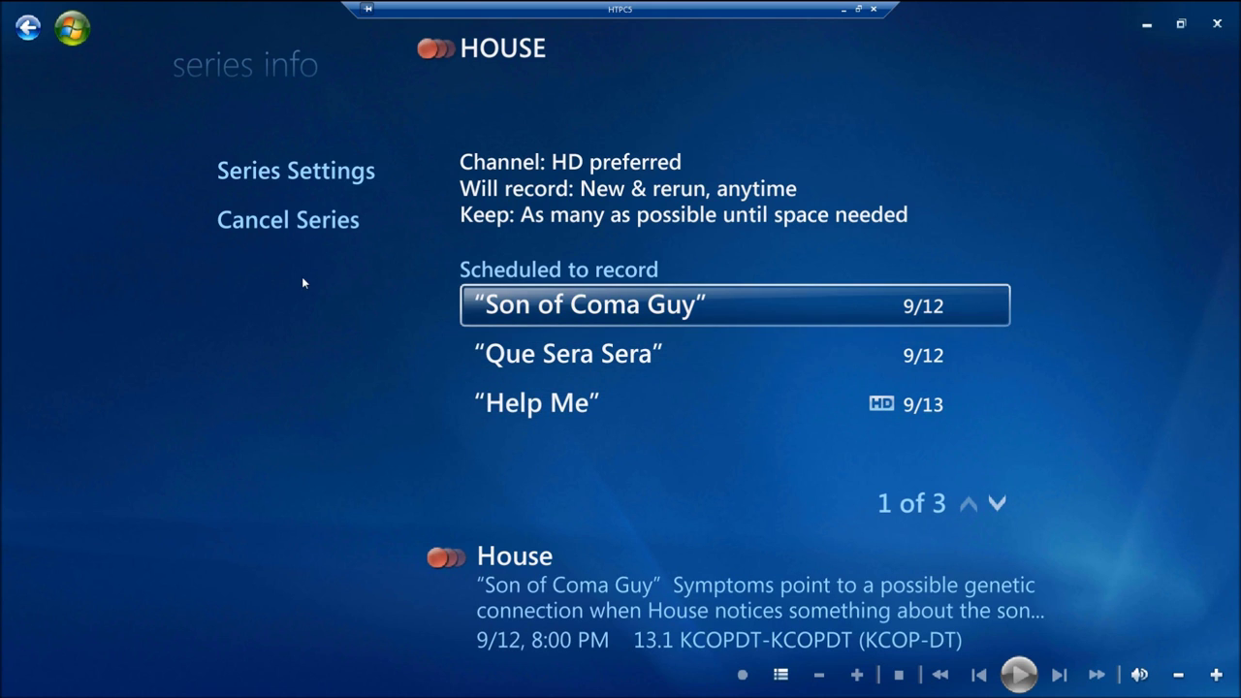
pyautogui.click(282, 184)
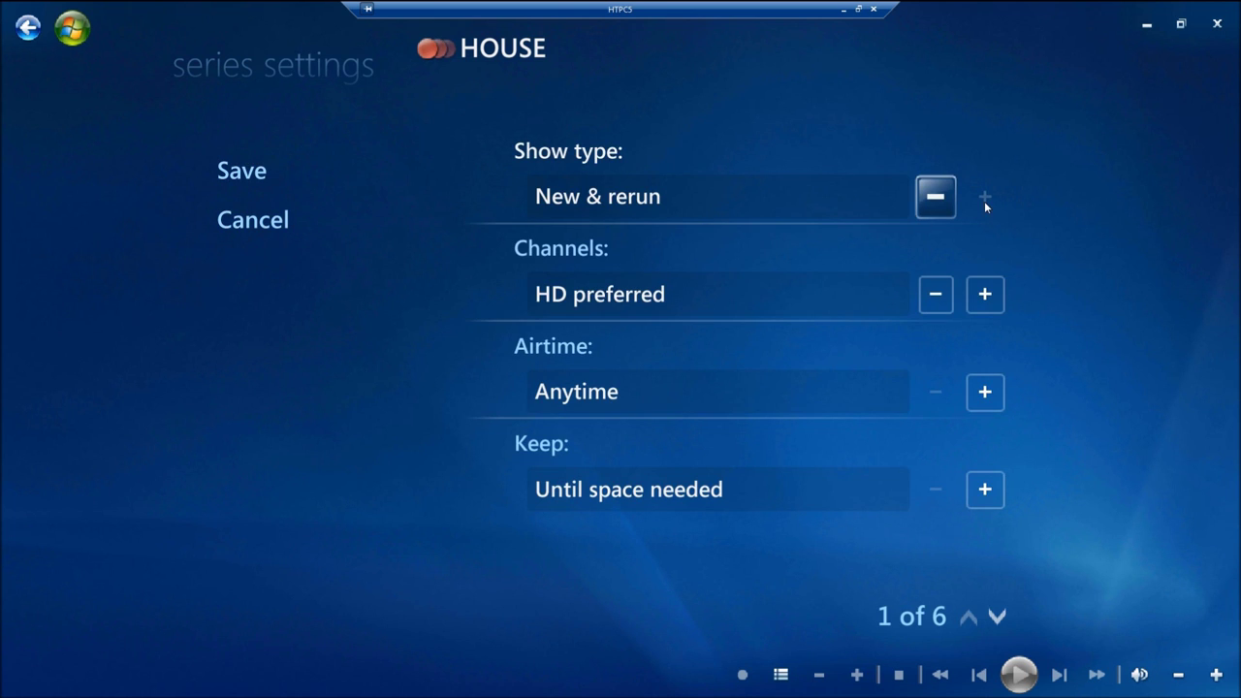
# - Set House's show type to New with airtime left at Anytime, then save
pyautogui.click(936, 198)
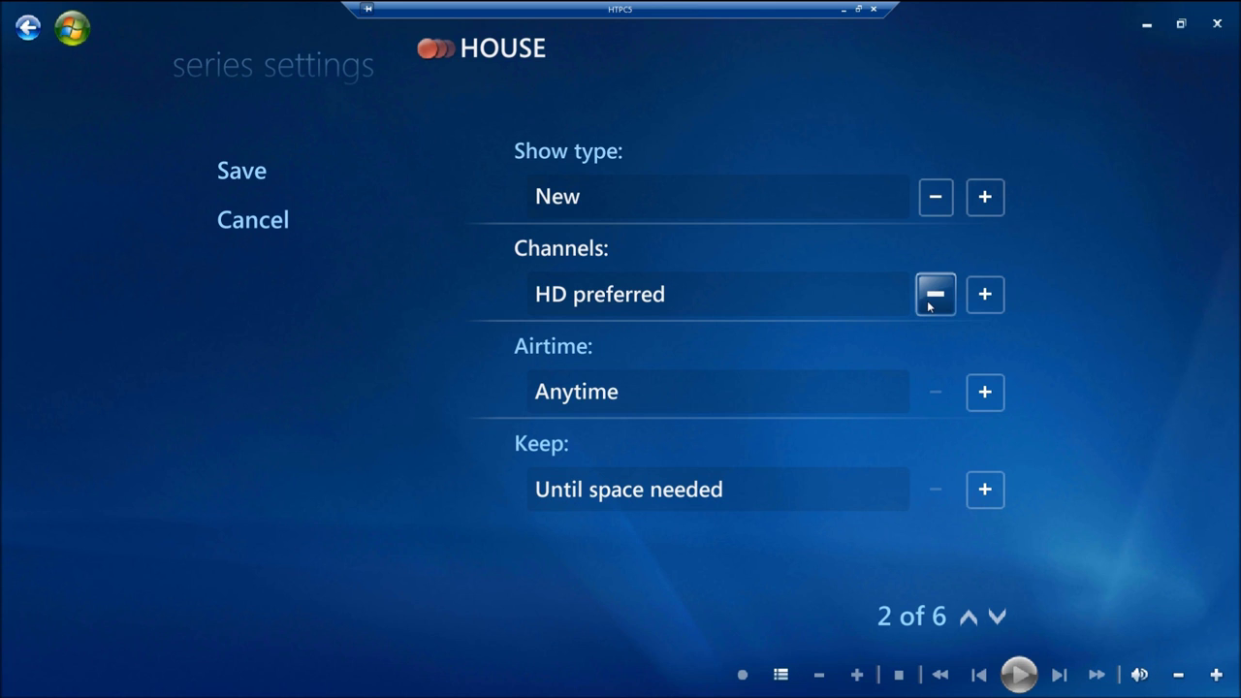
pyautogui.click(986, 393)
pyautogui.click(989, 399)
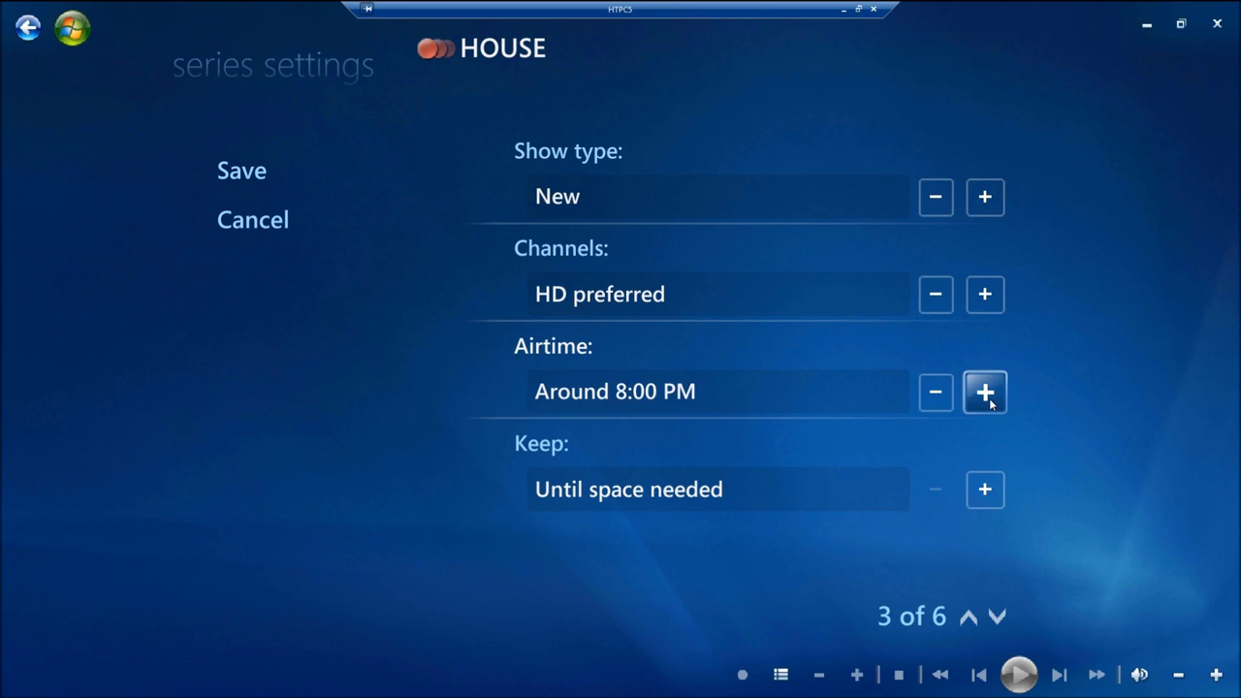
pyautogui.click(944, 400)
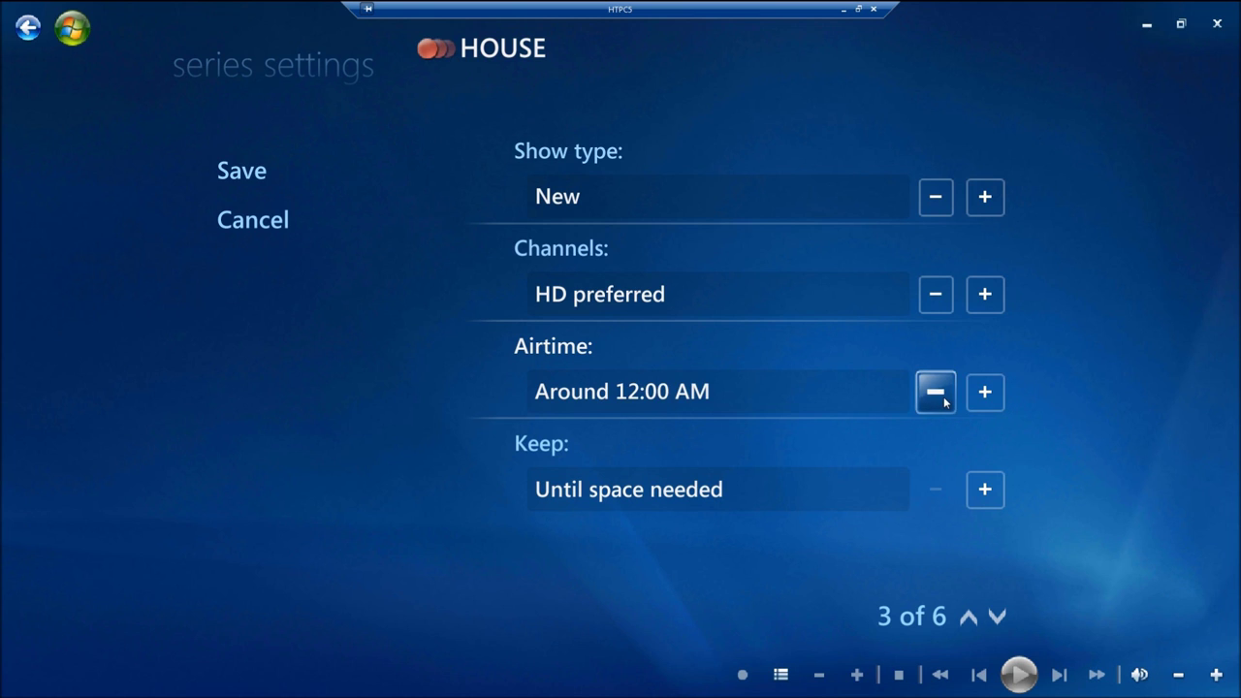
pyautogui.click(935, 396)
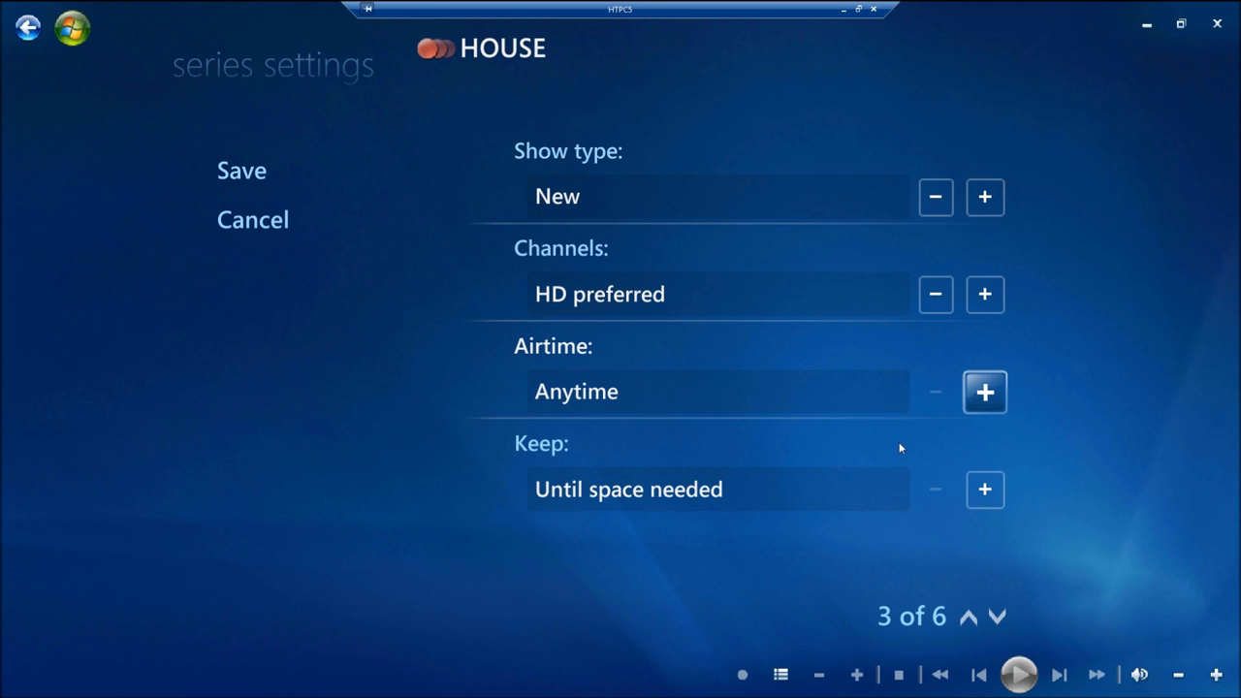
pyautogui.click(997, 616)
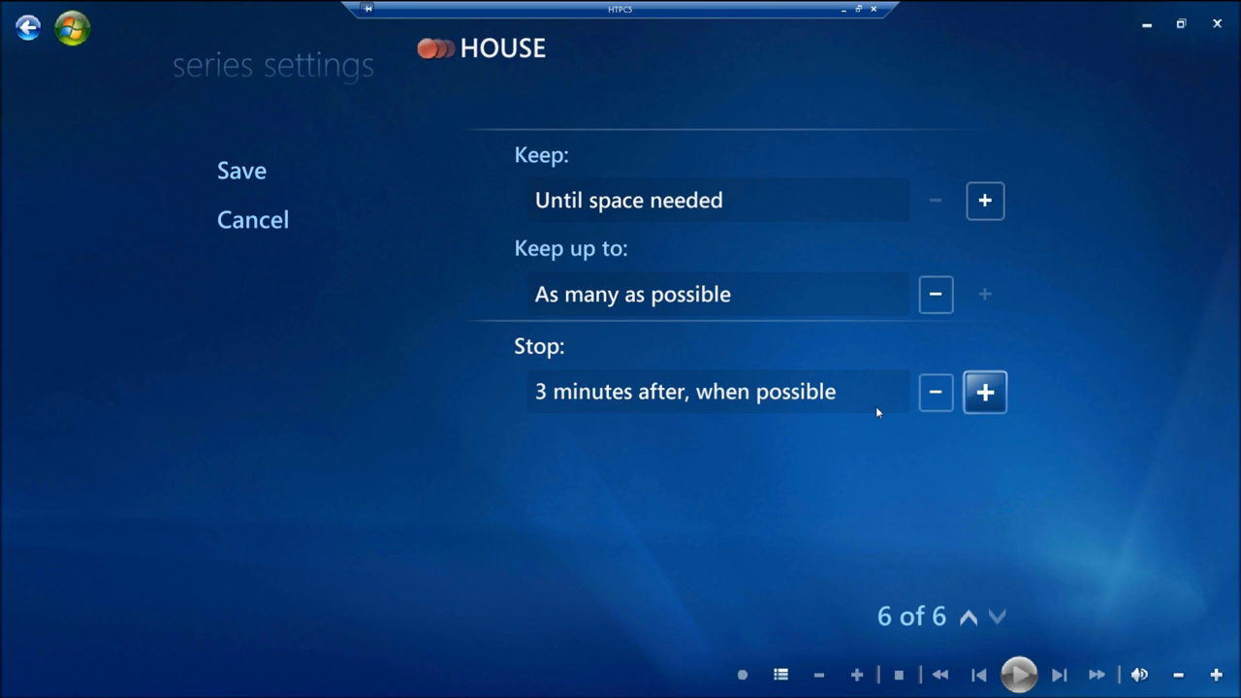
pyautogui.click(245, 180)
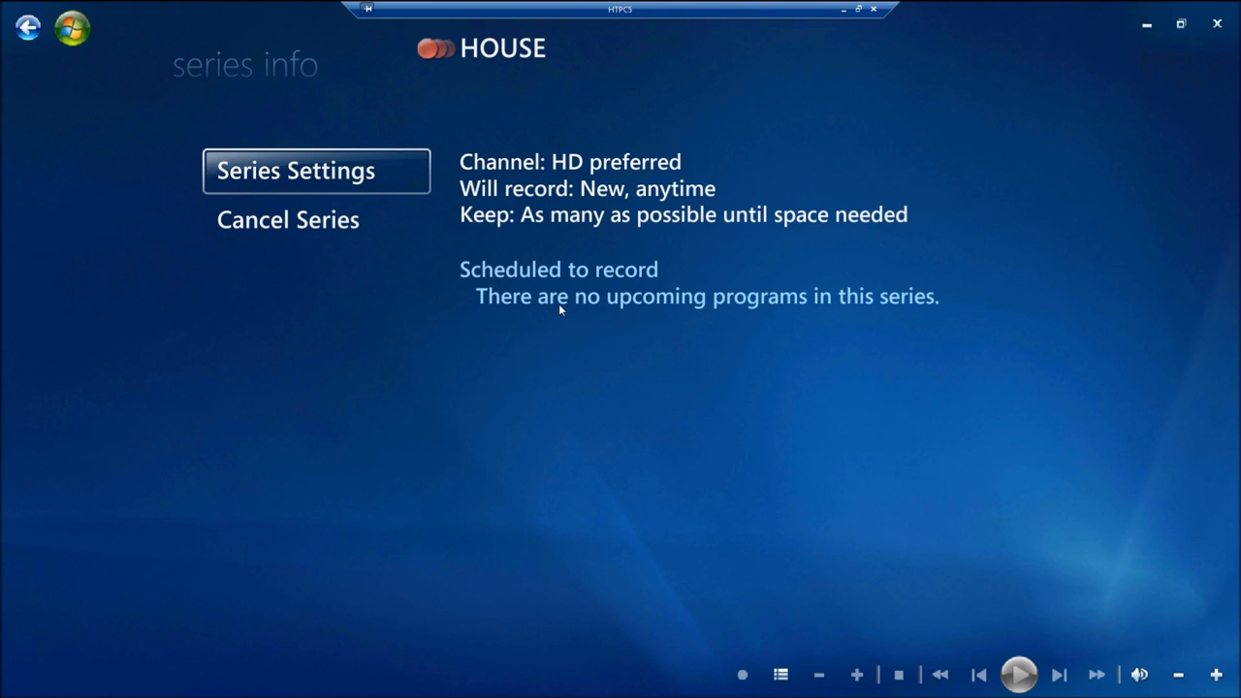
# - Return from the House series info page to the Media Center start menu
pyautogui.click(74, 33)
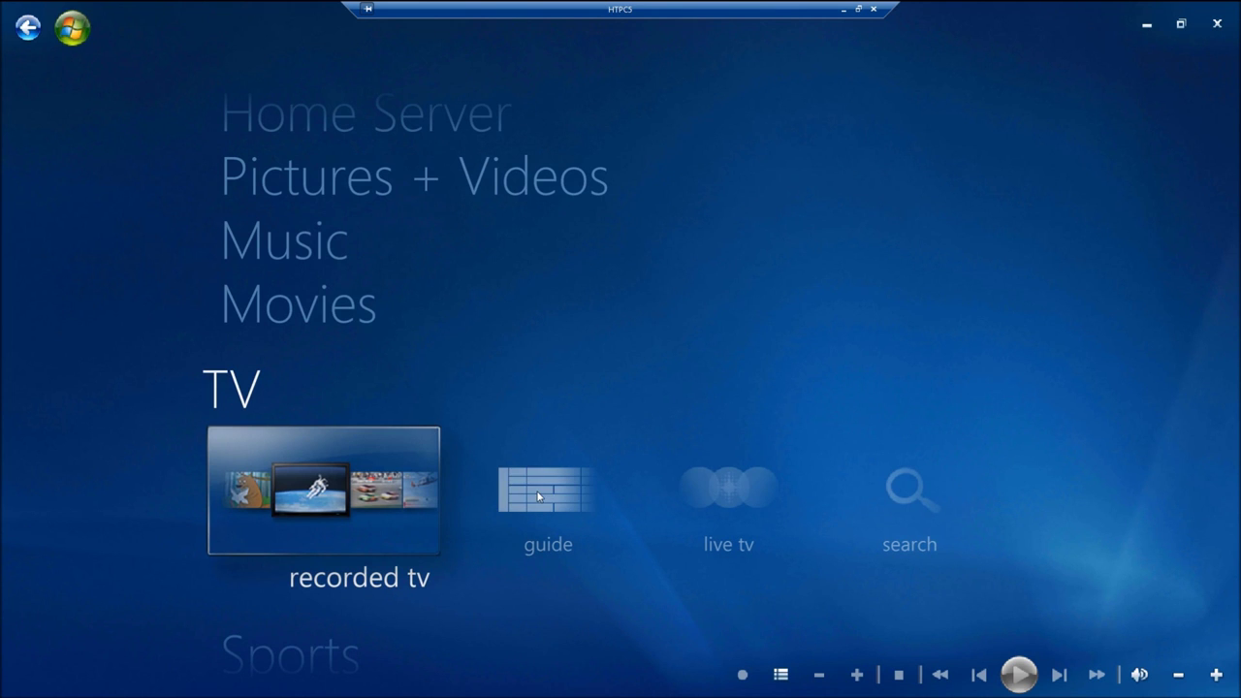
# - Open the scheduled recordings by series and select Fringe
pyautogui.click(293, 517)
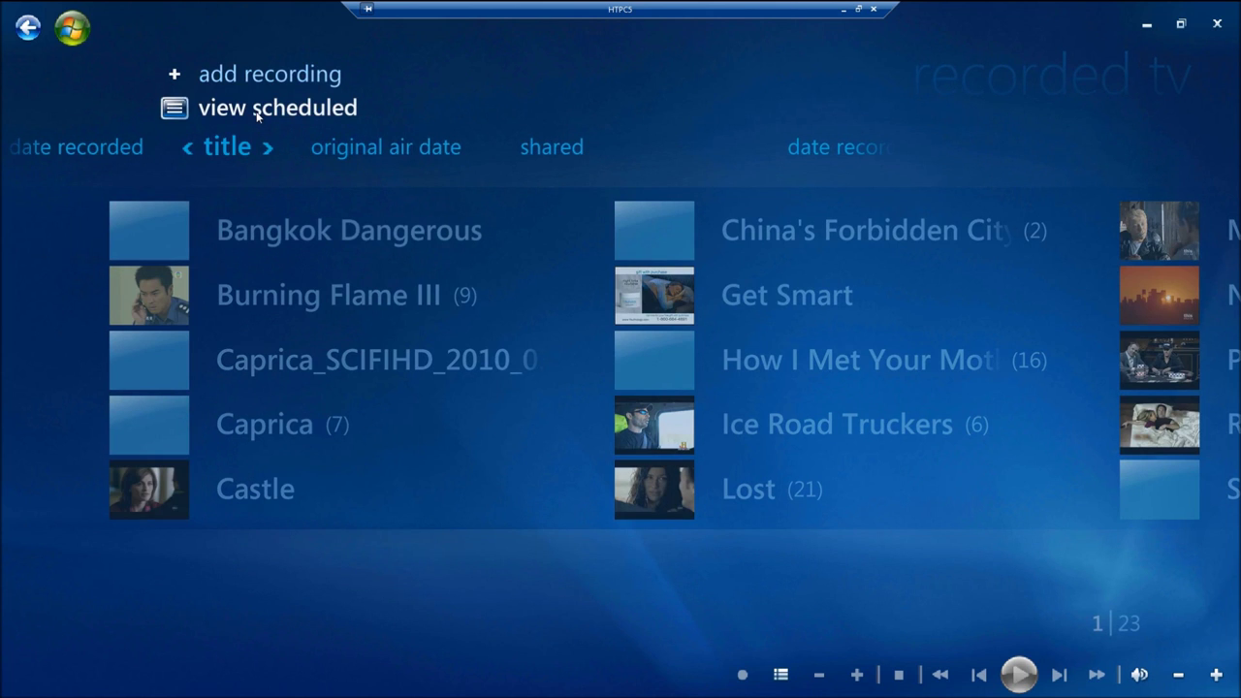
pyautogui.click(257, 109)
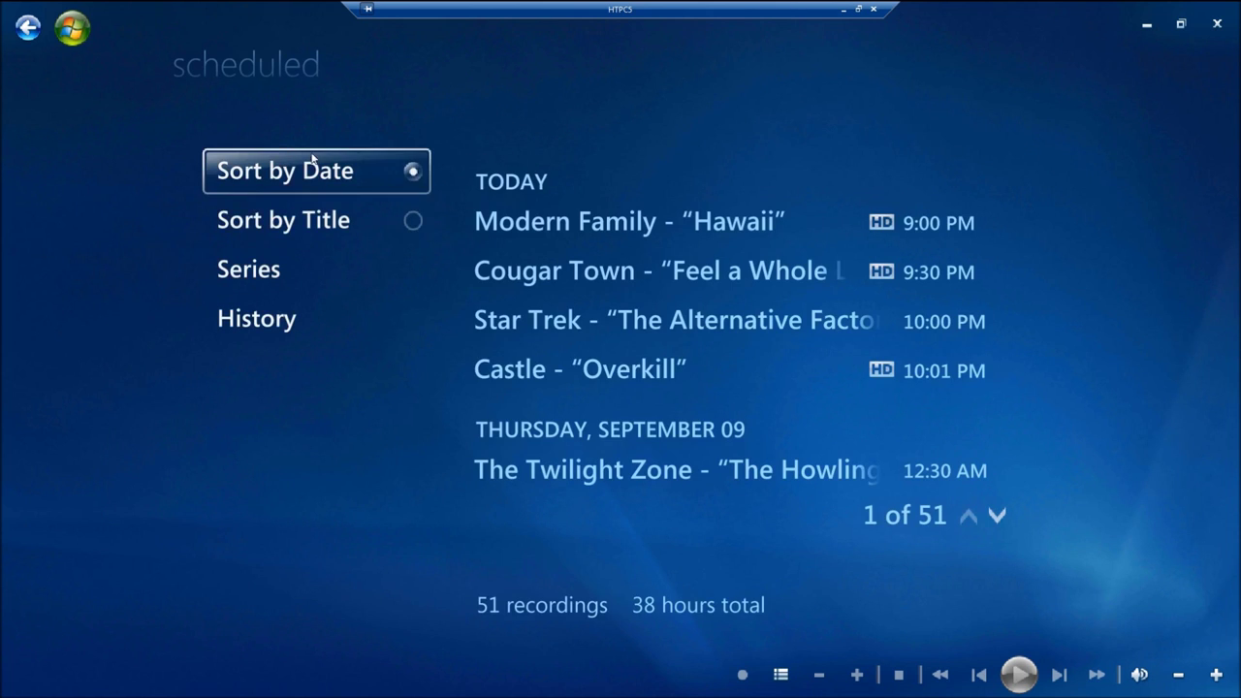
pyautogui.click(271, 274)
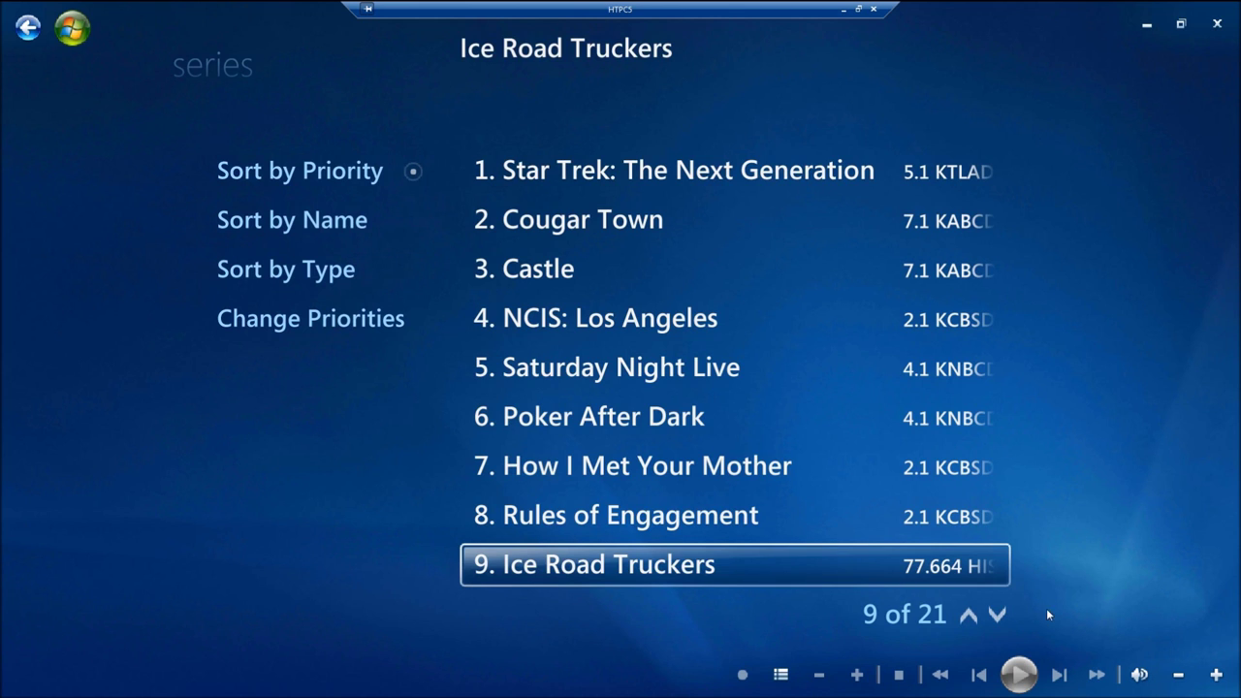
pyautogui.click(999, 615)
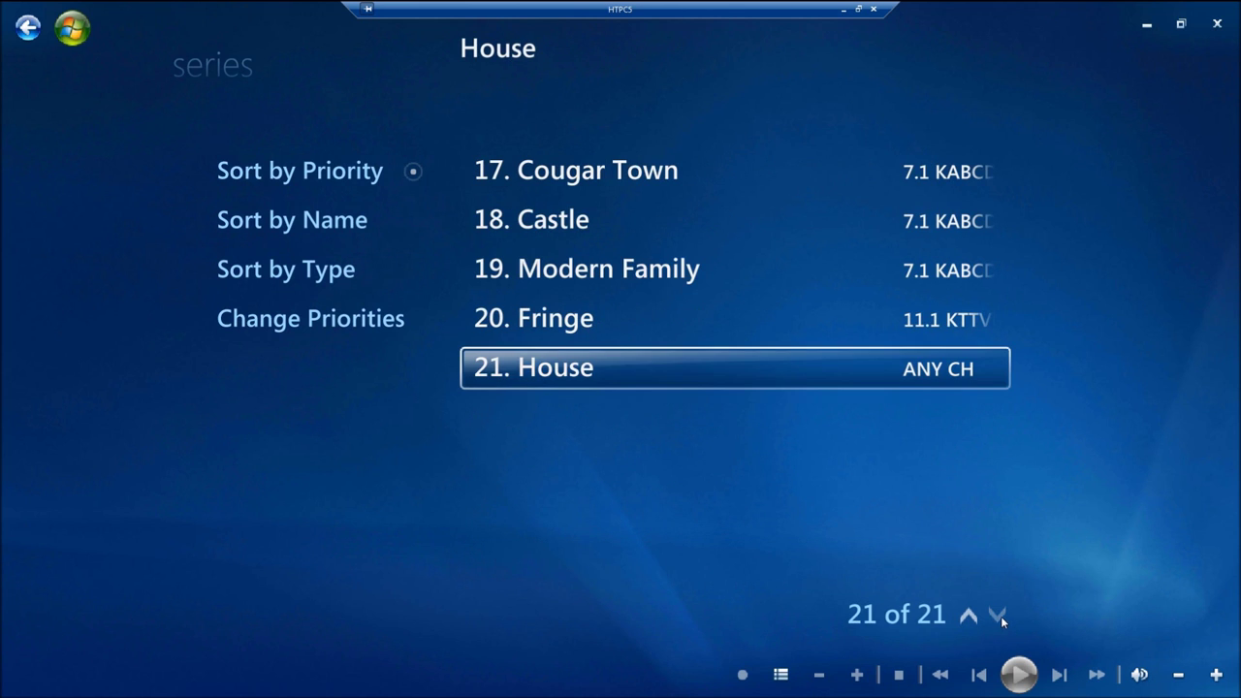
pyautogui.click(556, 320)
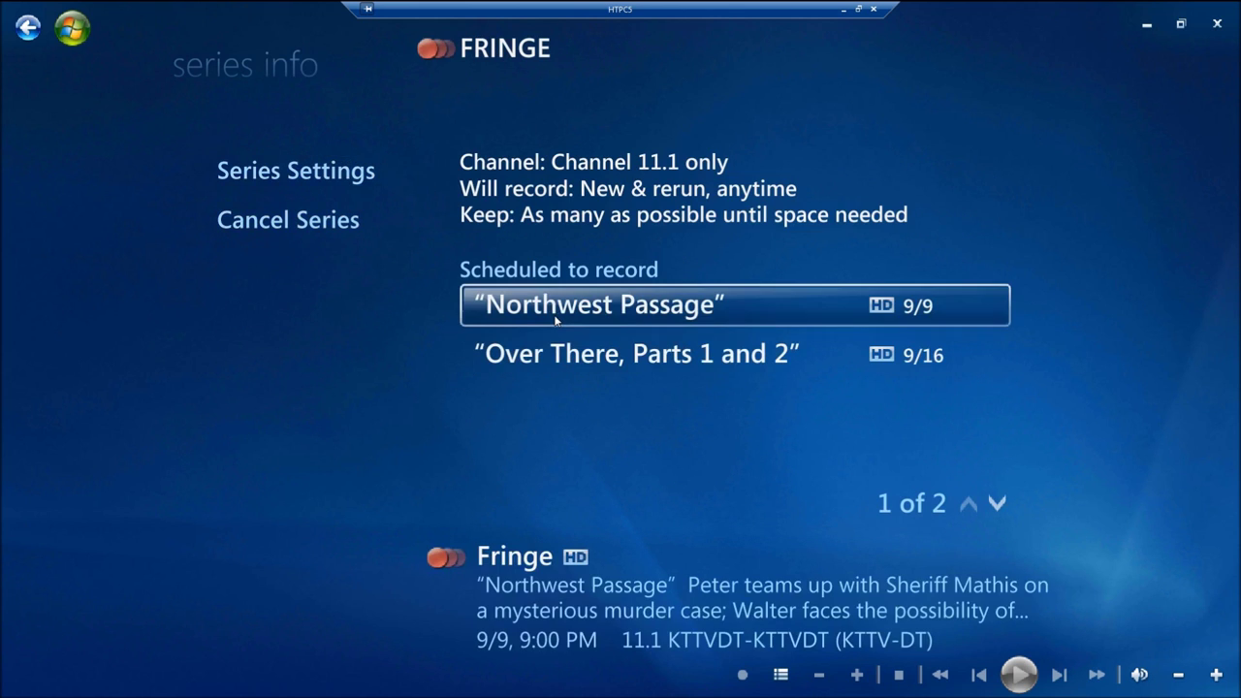
# - Change Fringe's show type to New in Series Settings and save
pyautogui.click(292, 182)
pyautogui.click(933, 197)
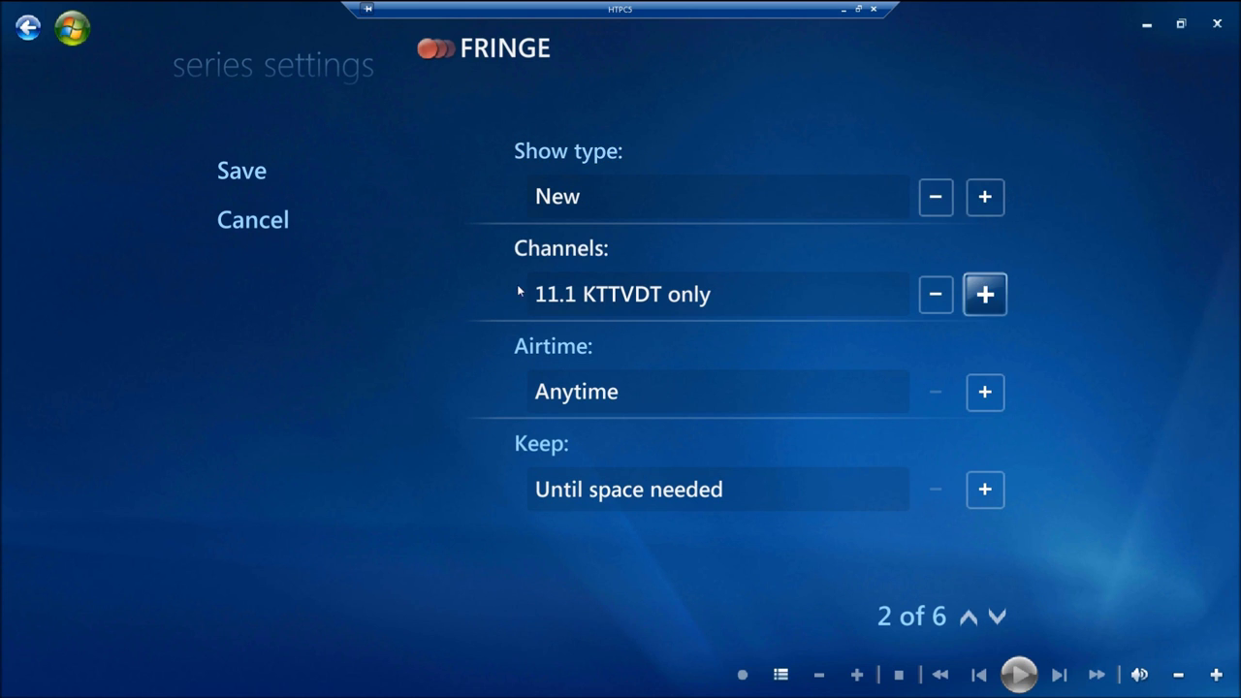
pyautogui.click(260, 173)
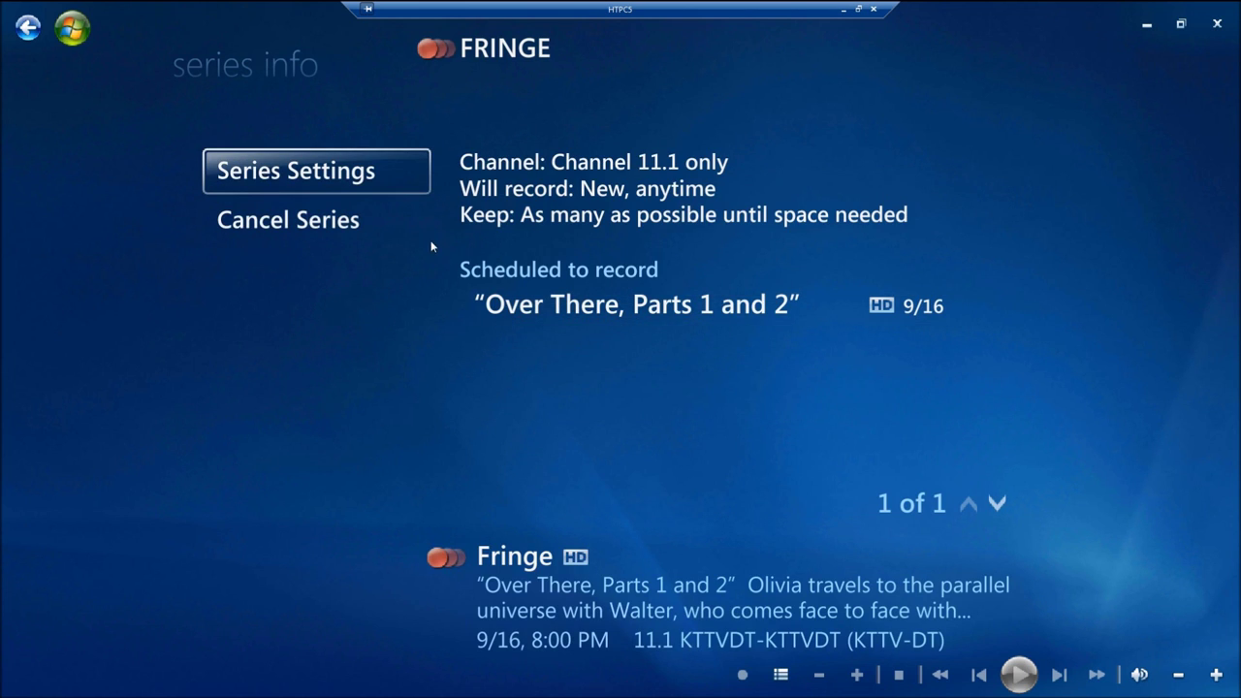
pyautogui.click(27, 28)
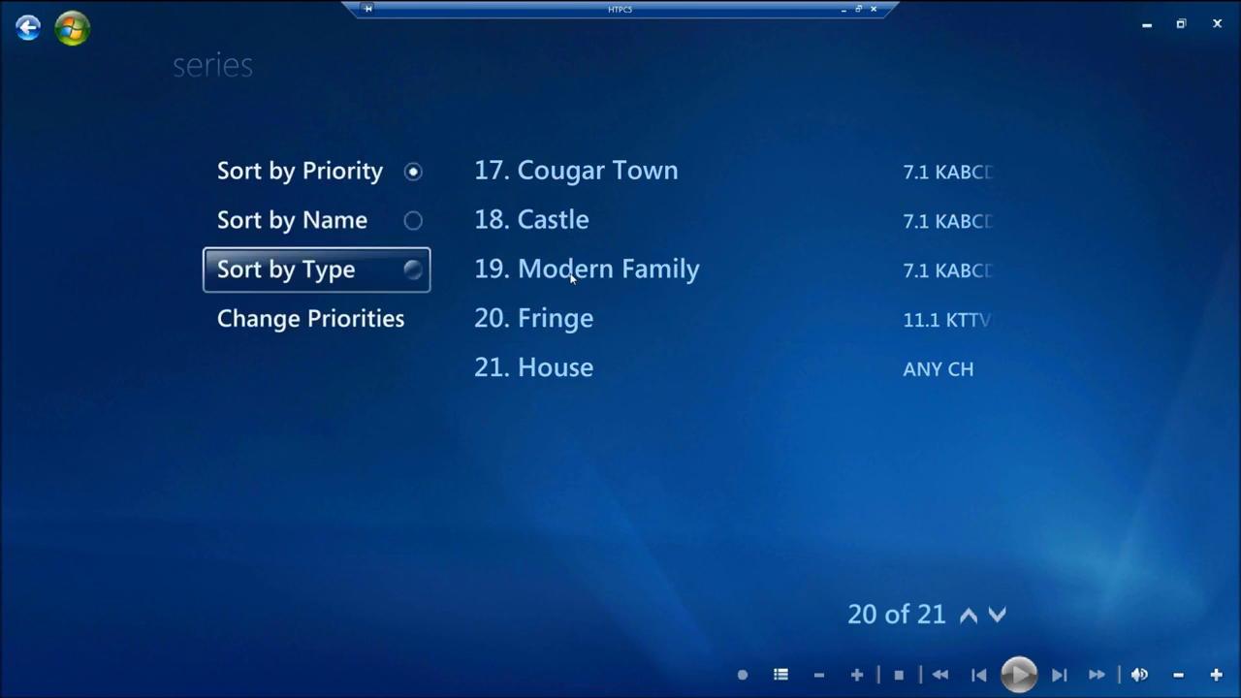
# - Switch Modern Family's show type to New and answer Yes to save the change
pyautogui.click(663, 278)
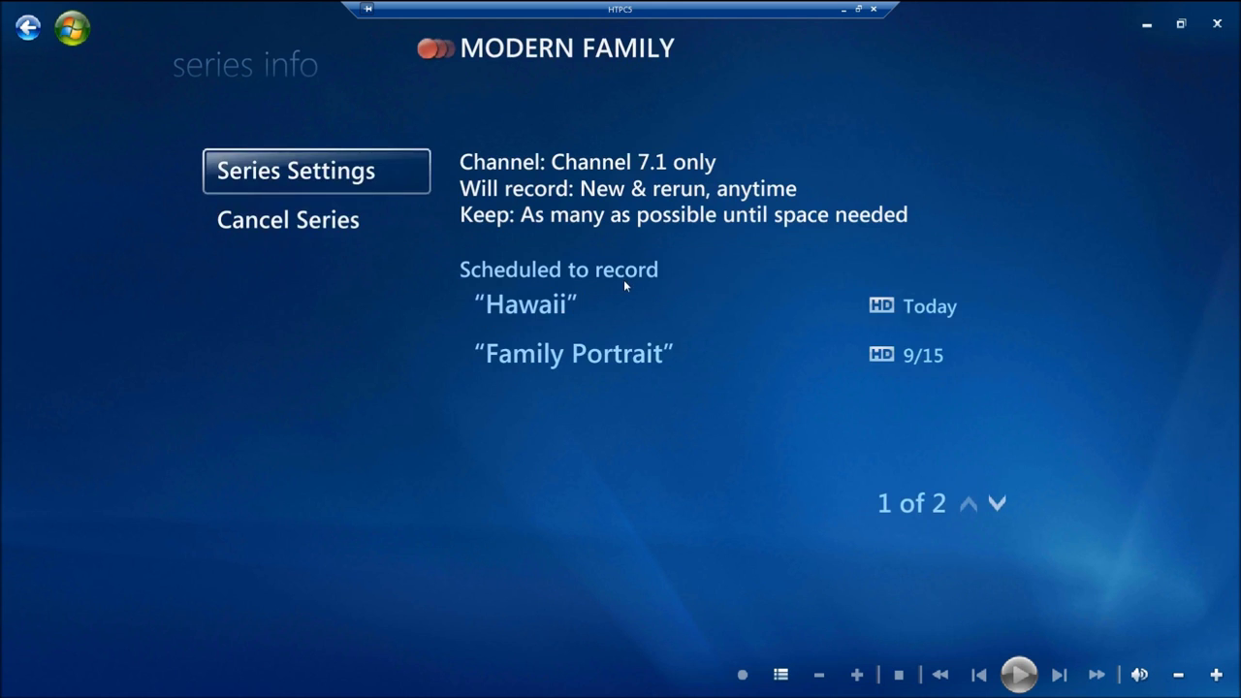
pyautogui.click(288, 172)
pyautogui.click(936, 204)
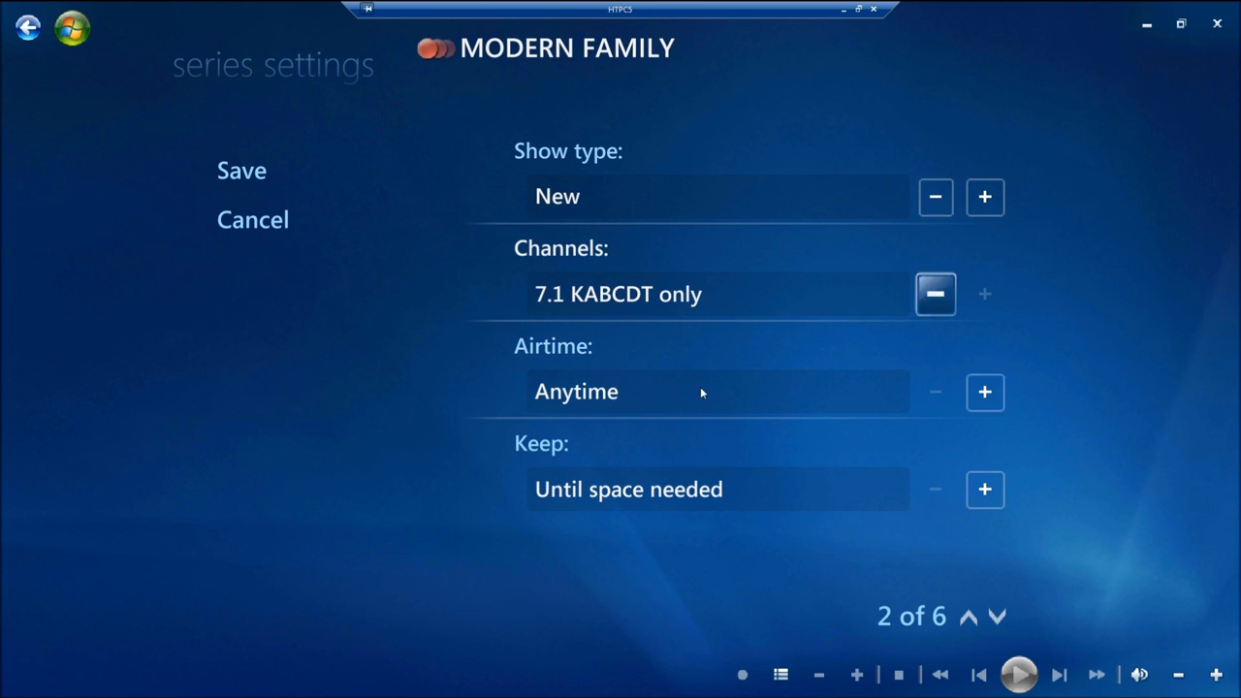
pyautogui.click(28, 27)
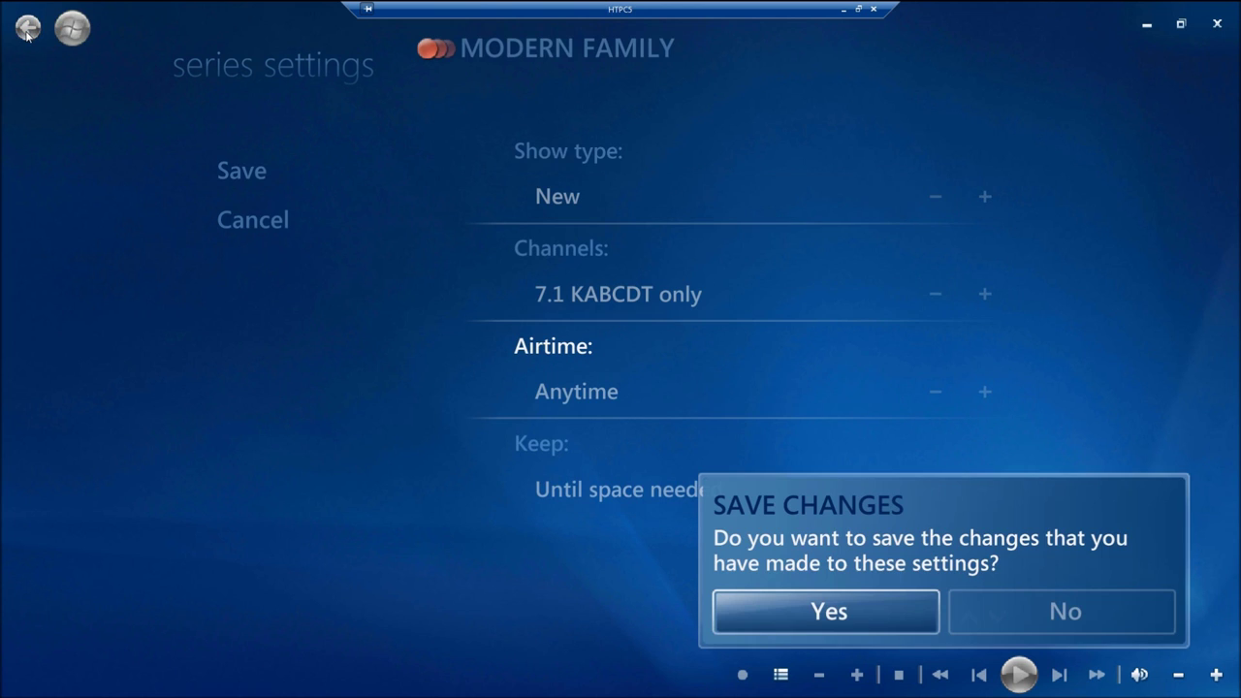
pyautogui.click(823, 618)
pyautogui.click(28, 27)
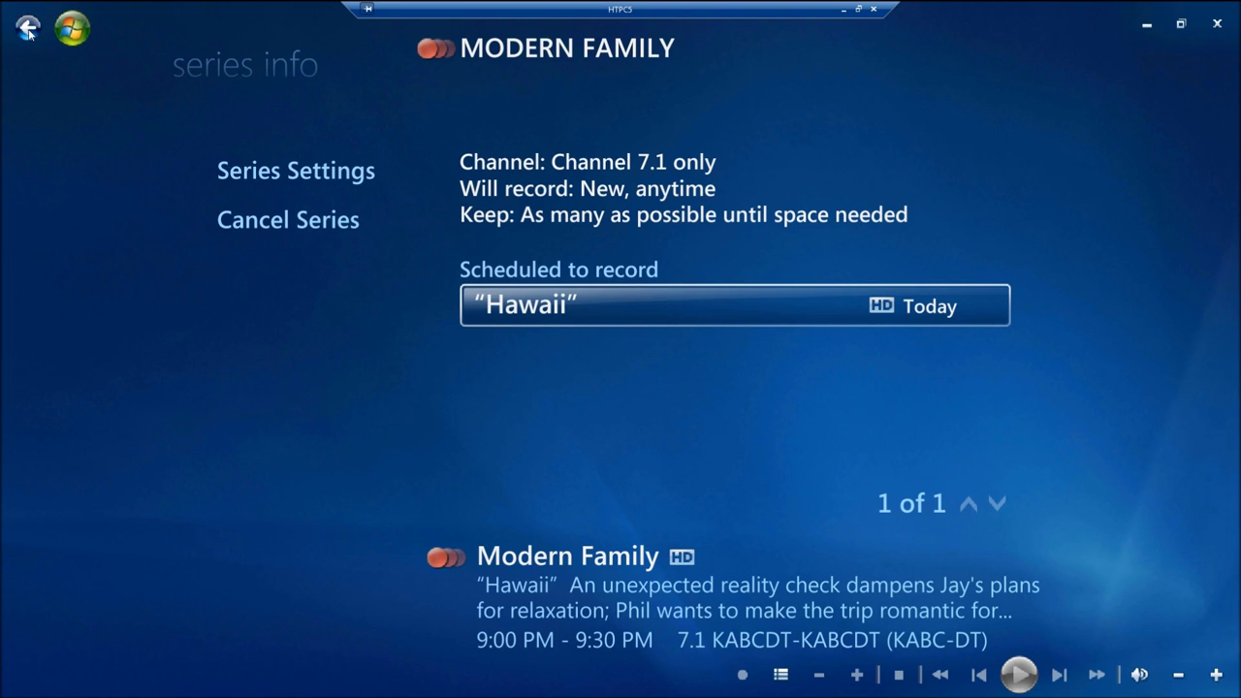
# - Set Castle's series show type to New and save
pyautogui.click(572, 223)
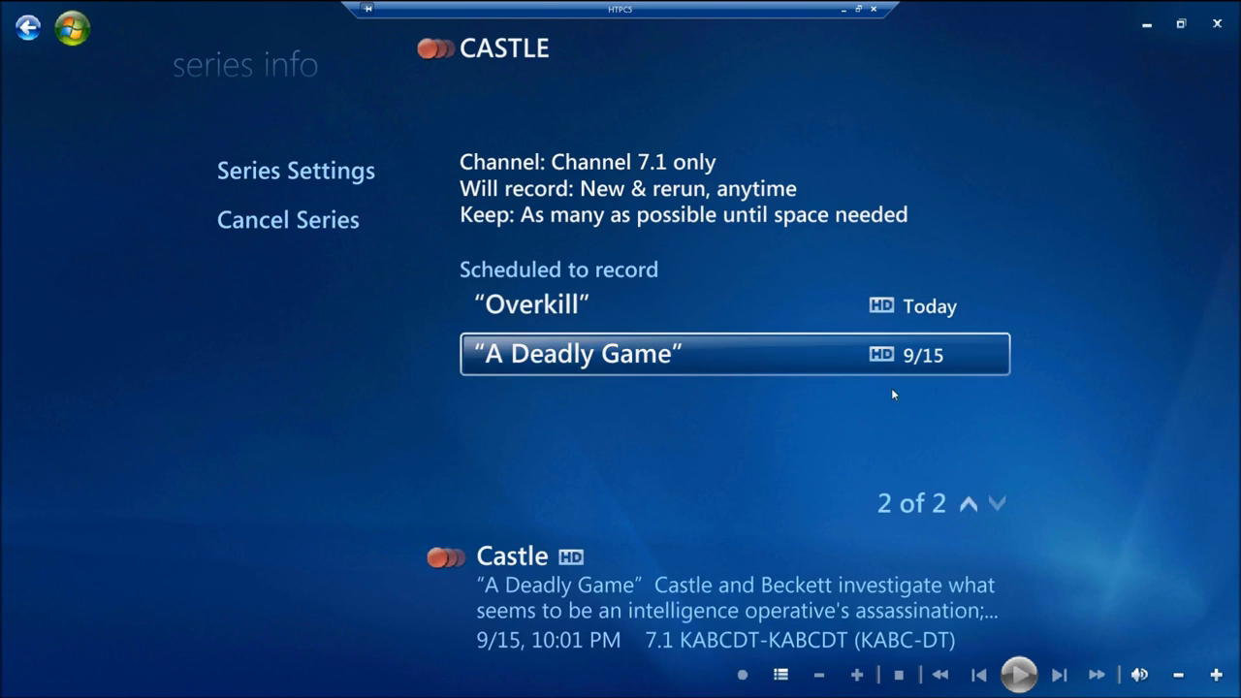
pyautogui.click(275, 186)
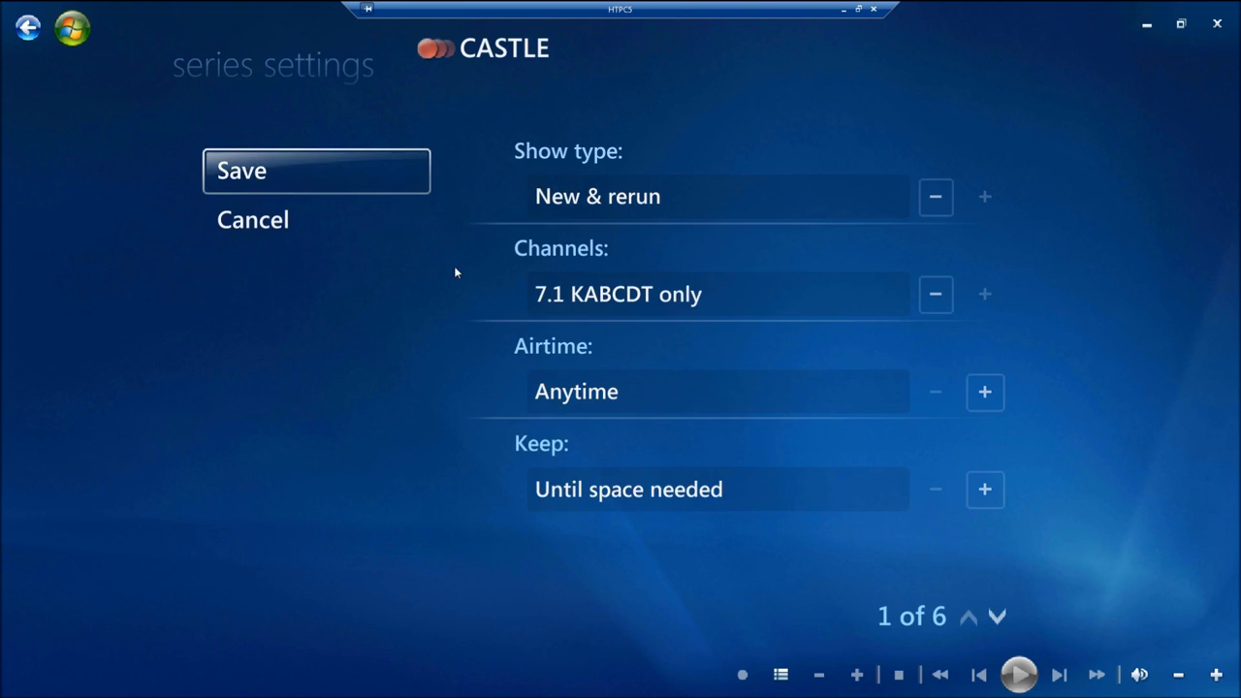
pyautogui.click(936, 196)
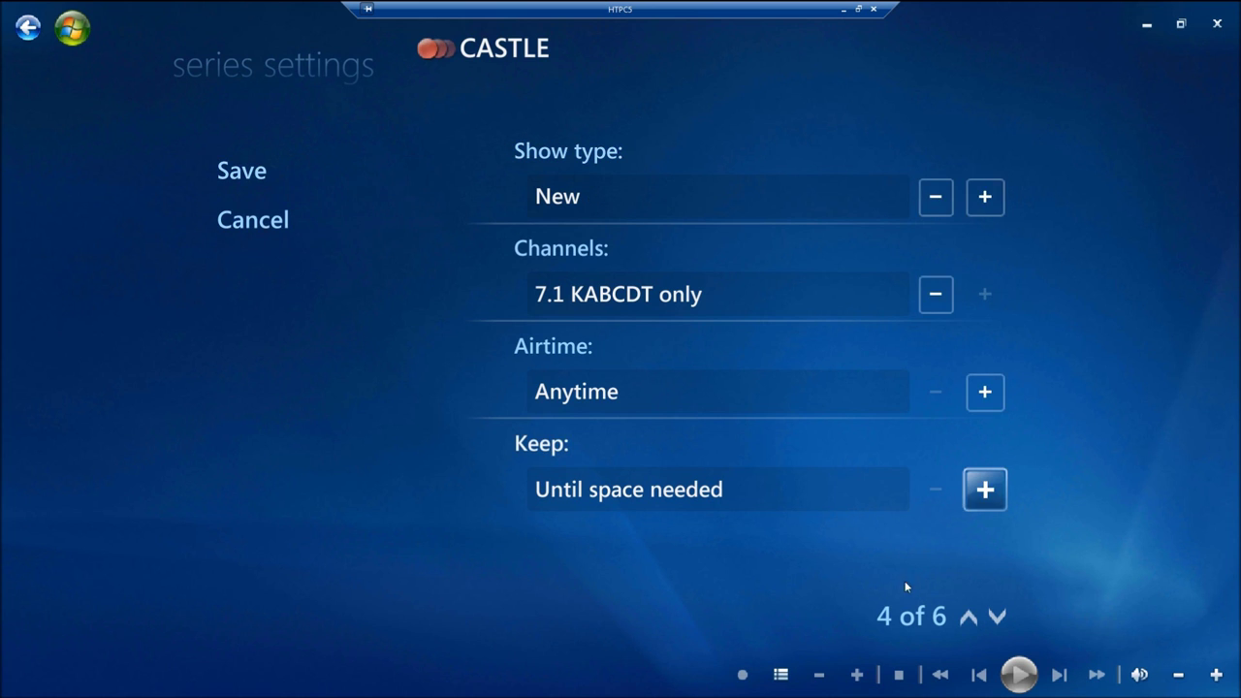
pyautogui.click(242, 170)
pyautogui.click(26, 29)
# - Set Cougar Town's series show type to New and save
pyautogui.press('Up')
pyautogui.press('Return')
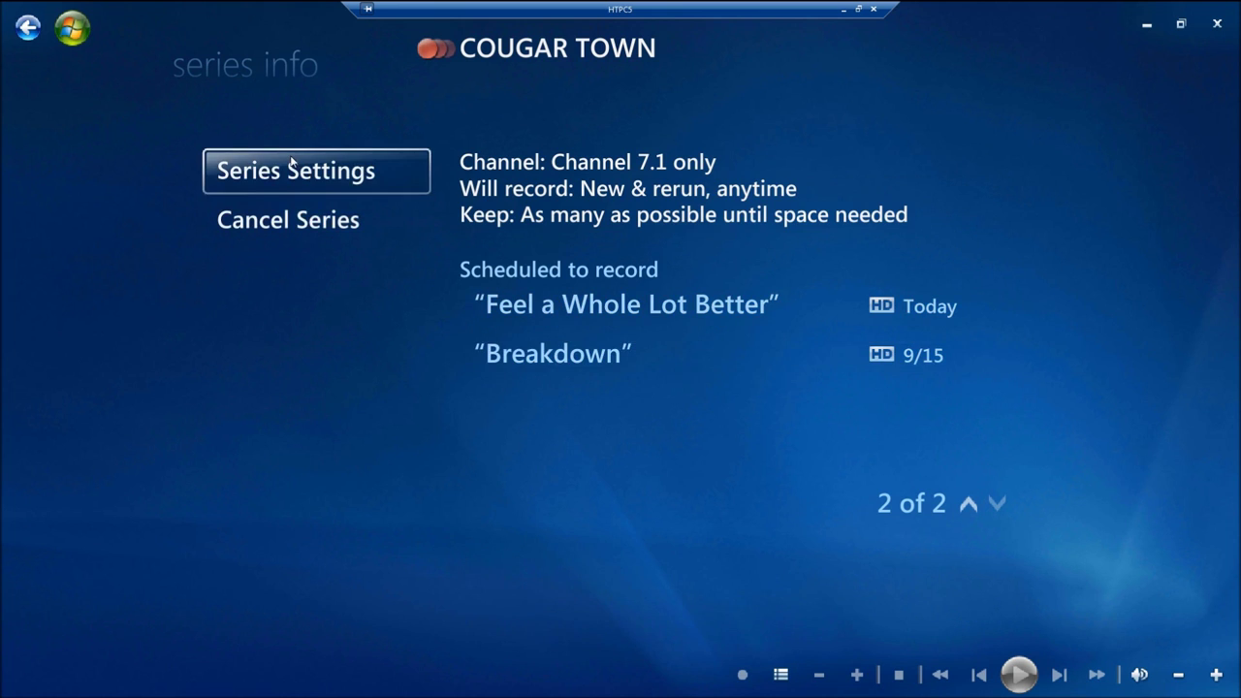
pyautogui.click(350, 163)
pyautogui.click(936, 197)
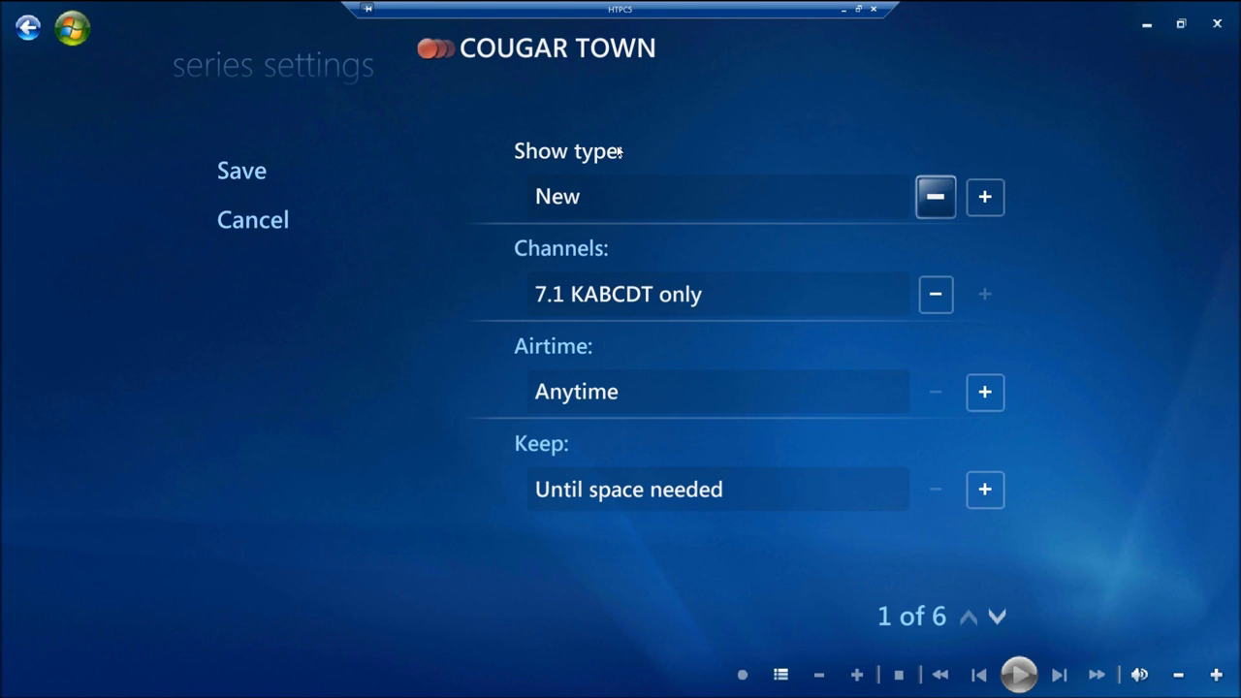
pyautogui.click(241, 170)
pyautogui.click(27, 27)
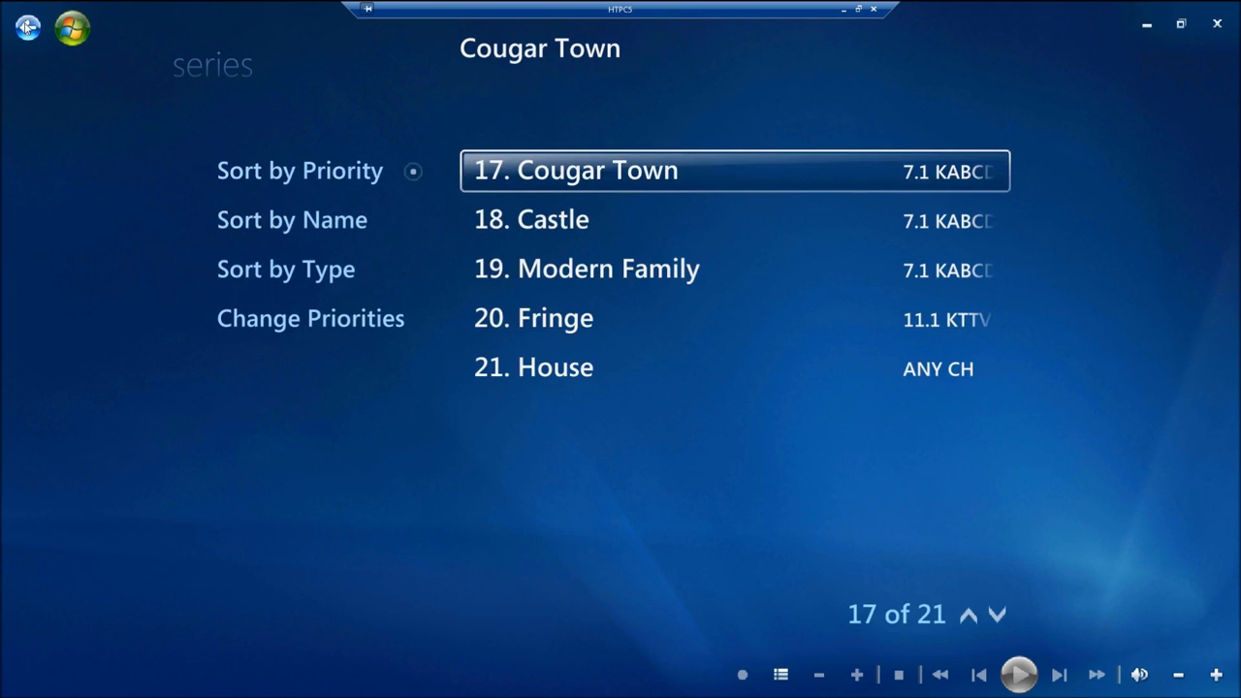
# - Open the recorded Star Trek folder and read the Errand of Mercy synopsis
pyautogui.click(27, 27)
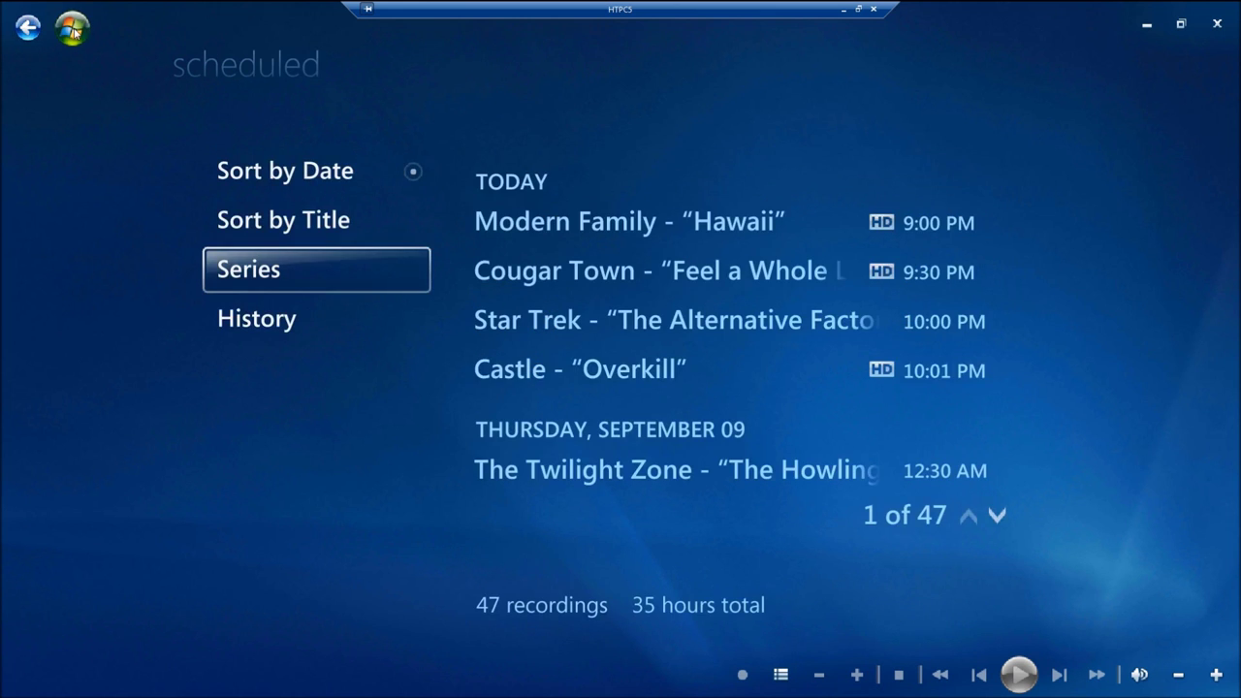
pyautogui.click(73, 29)
pyautogui.click(358, 500)
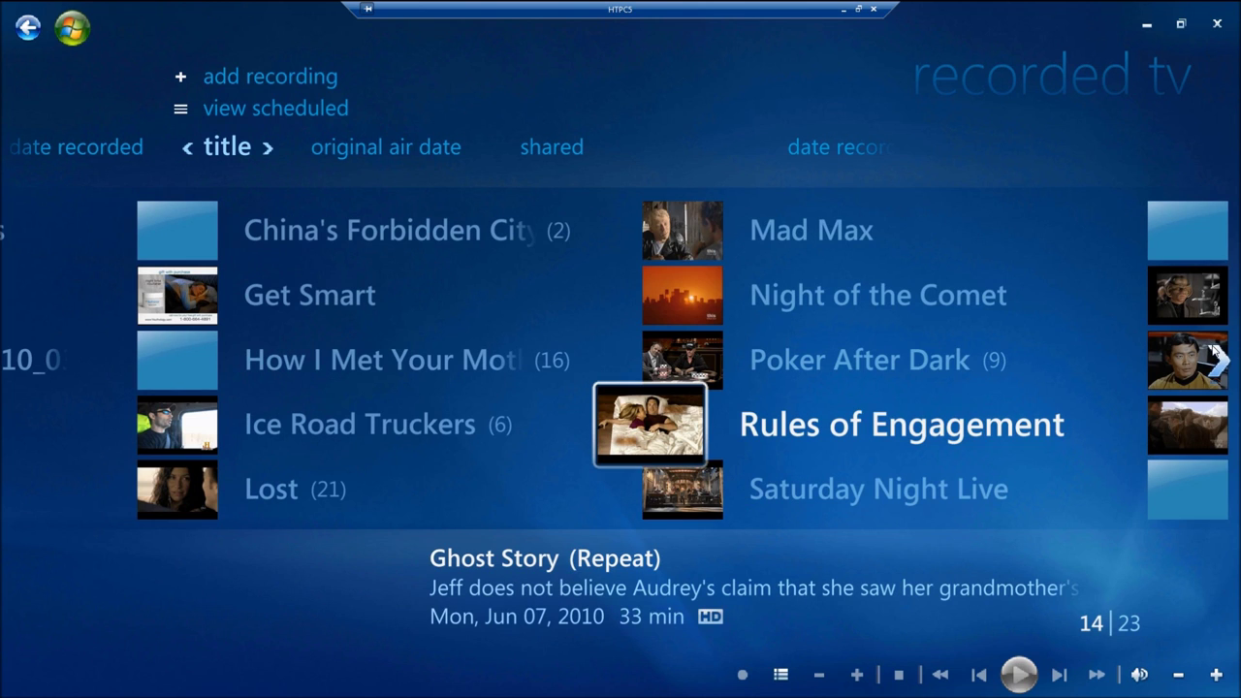
pyautogui.click(1219, 361)
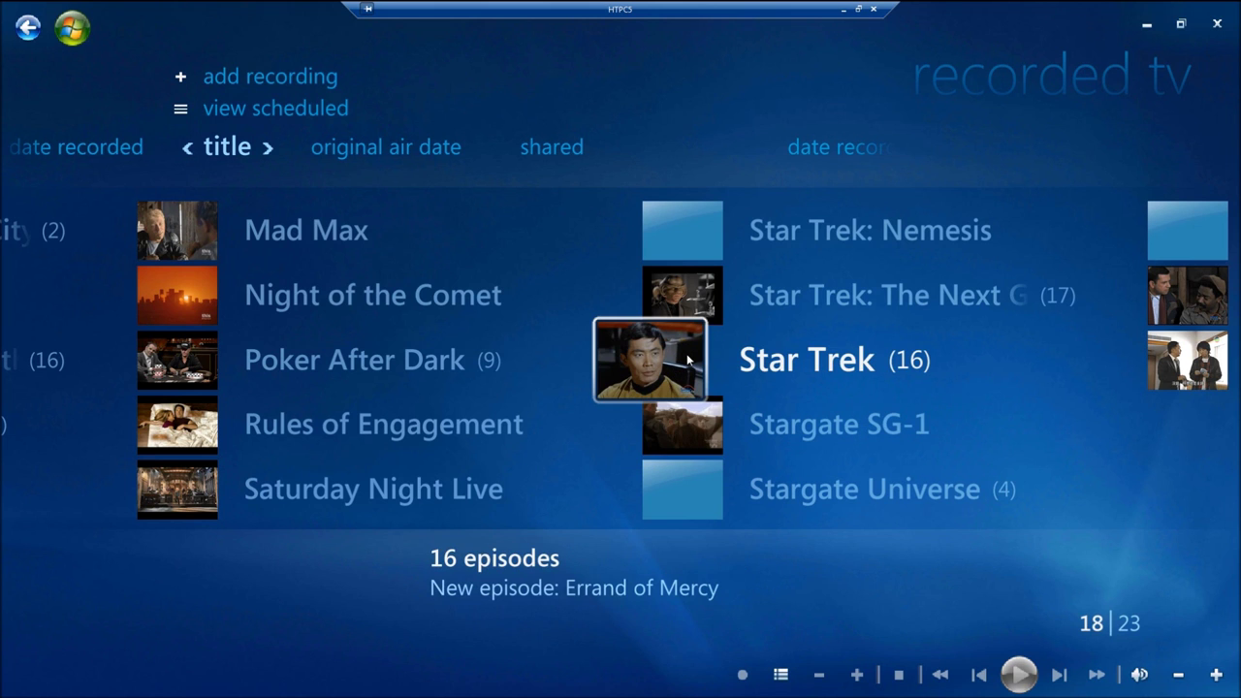
pyautogui.click(689, 361)
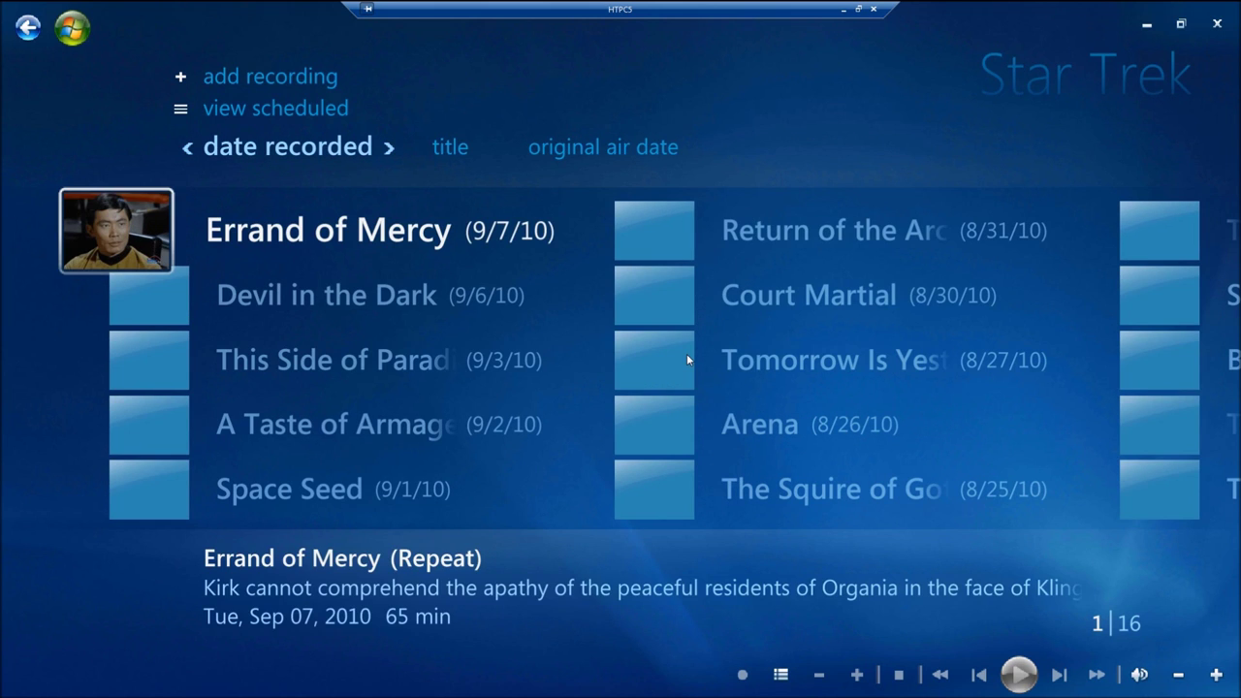
pyautogui.click(148, 232)
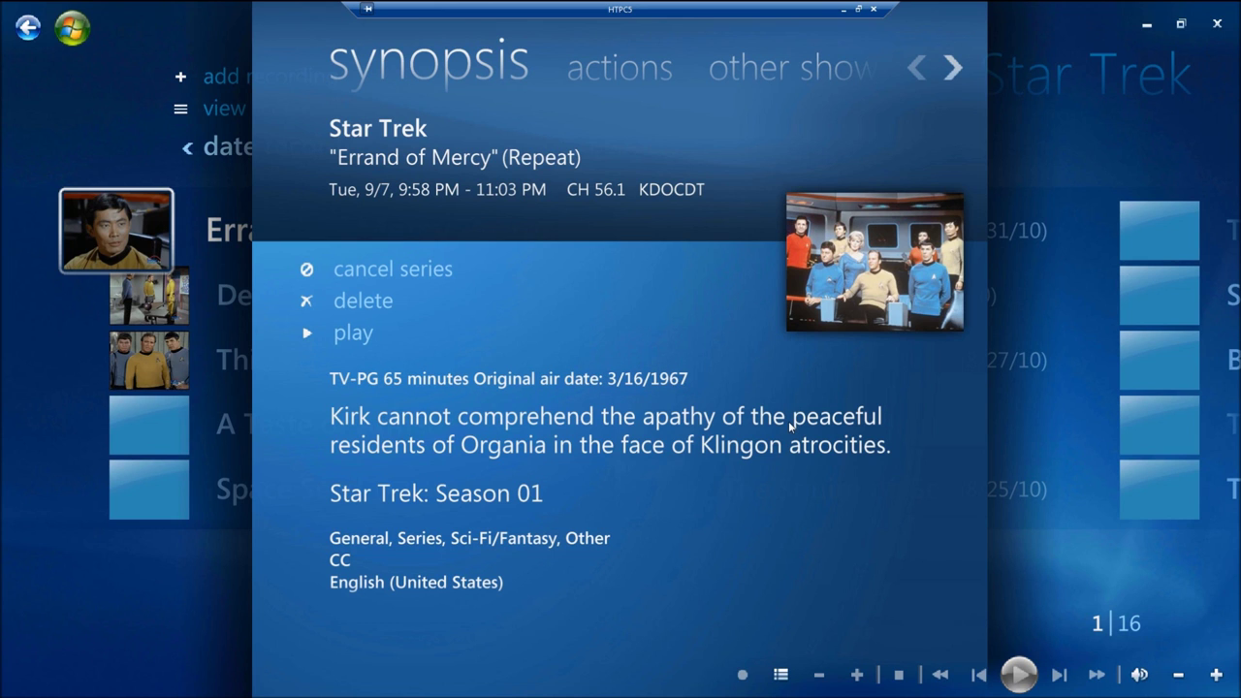
pyautogui.click(315, 332)
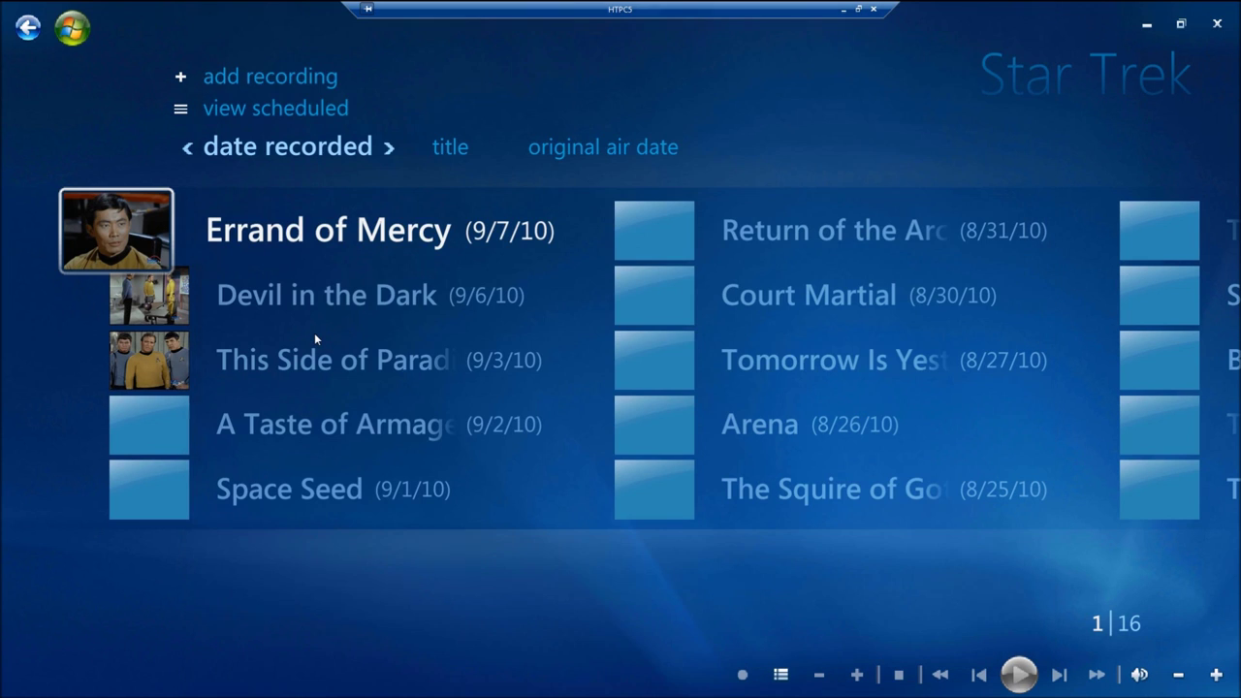